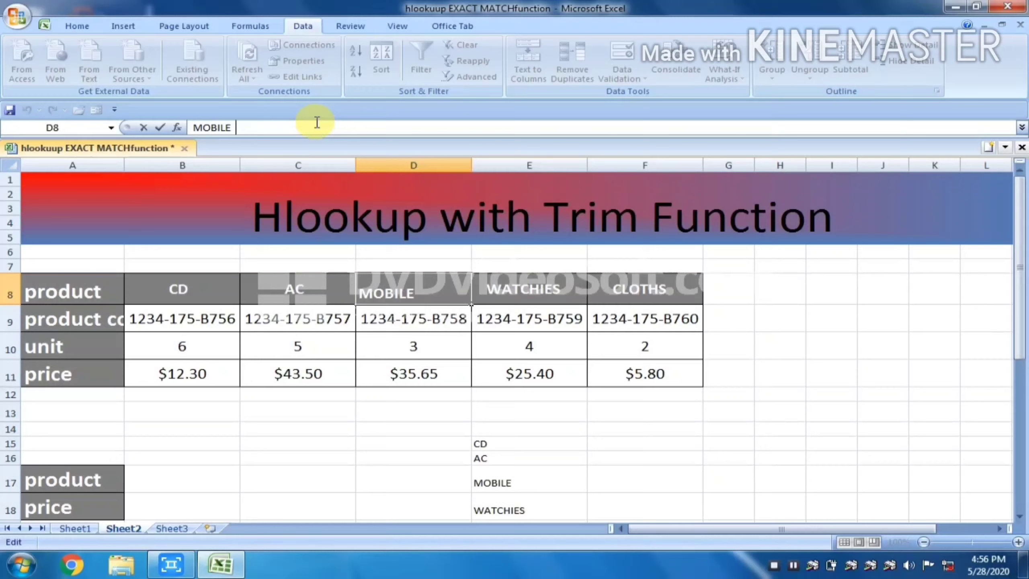
# Restrict cell B17 to a drop-down list sourced from E15:E19 and choose CLOTHS as its product.
pyautogui.click(370, 478)
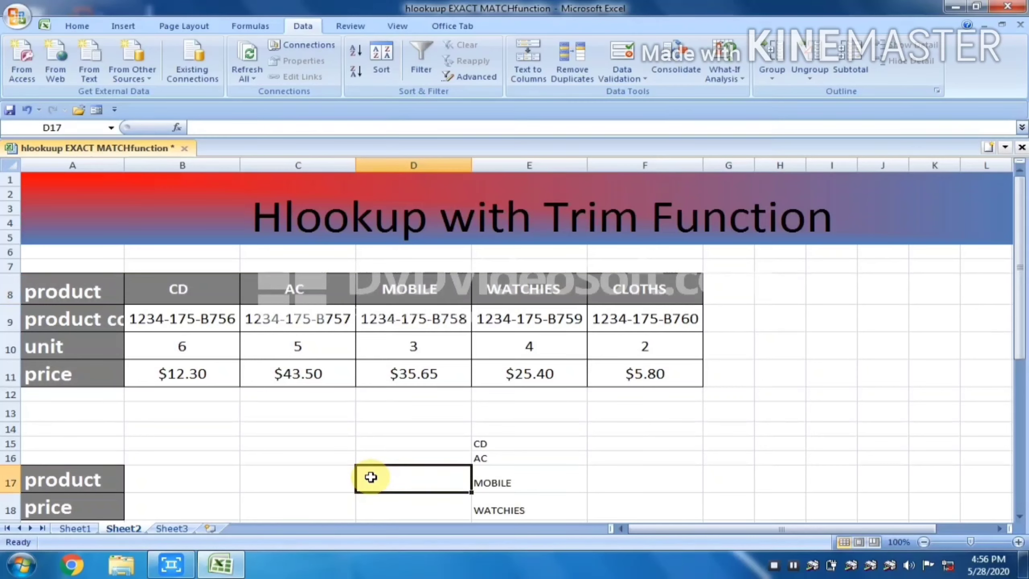
pyautogui.click(157, 480)
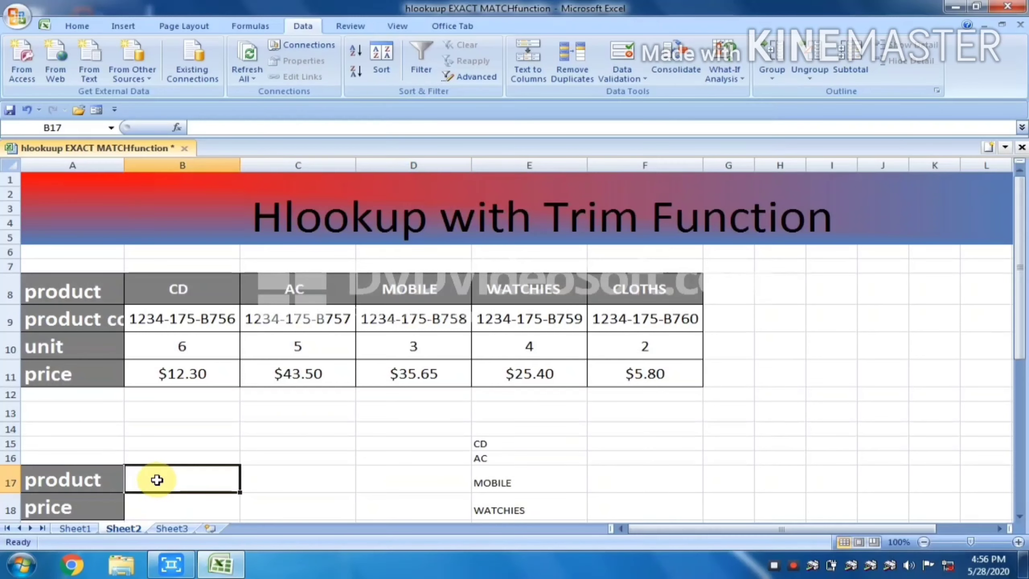
pyautogui.click(631, 48)
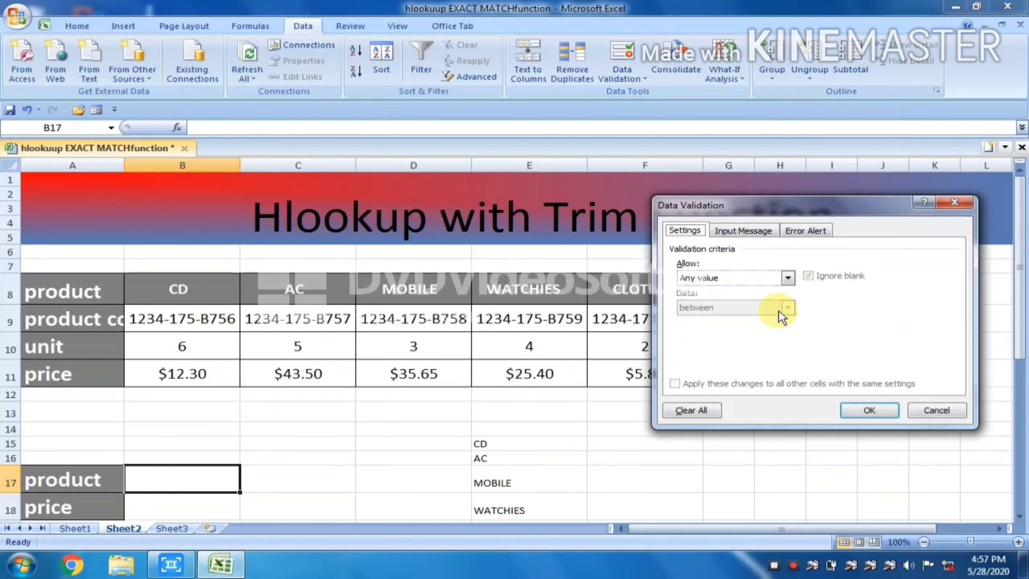
pyautogui.click(786, 279)
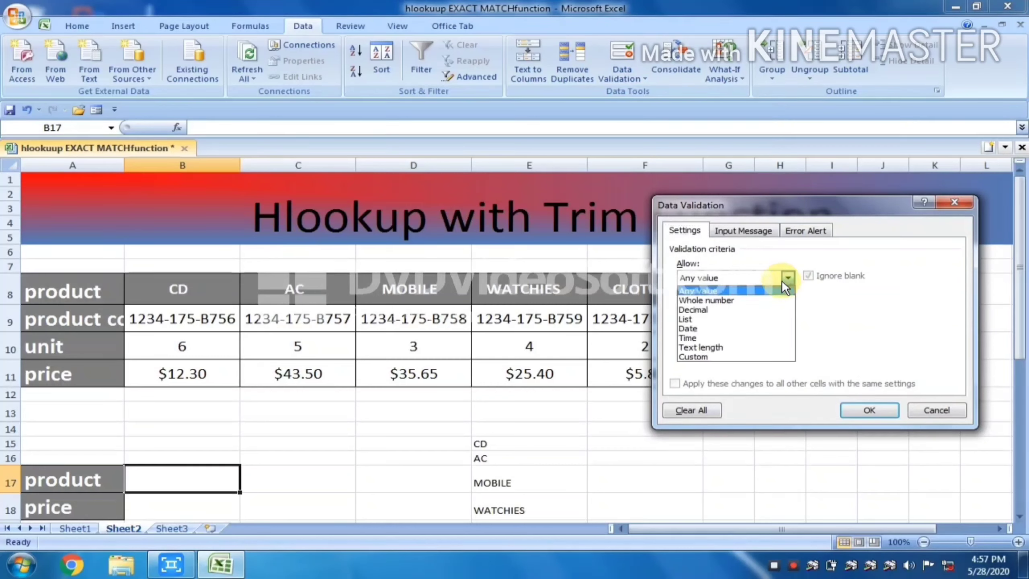
pyautogui.click(712, 319)
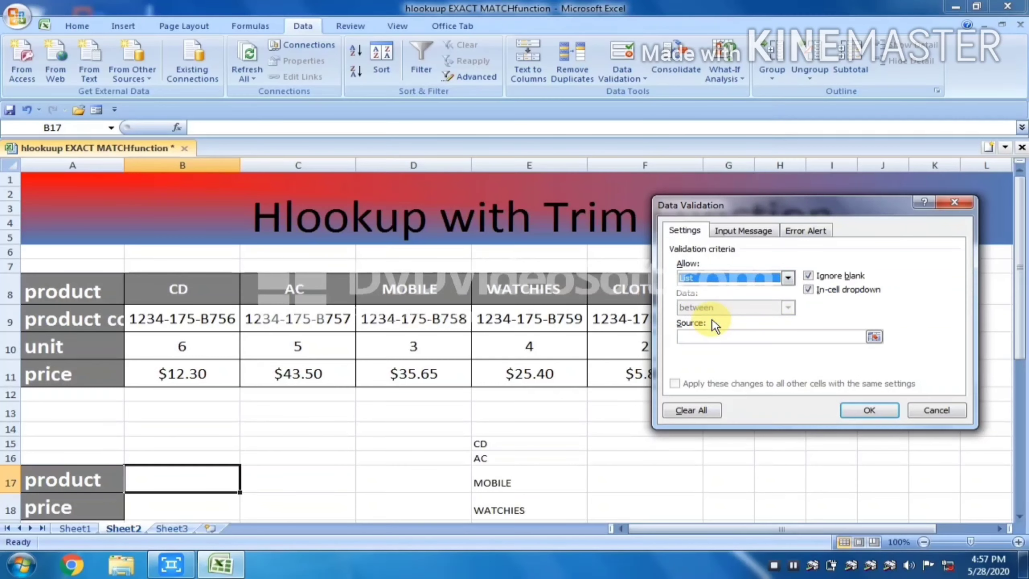
pyautogui.click(733, 336)
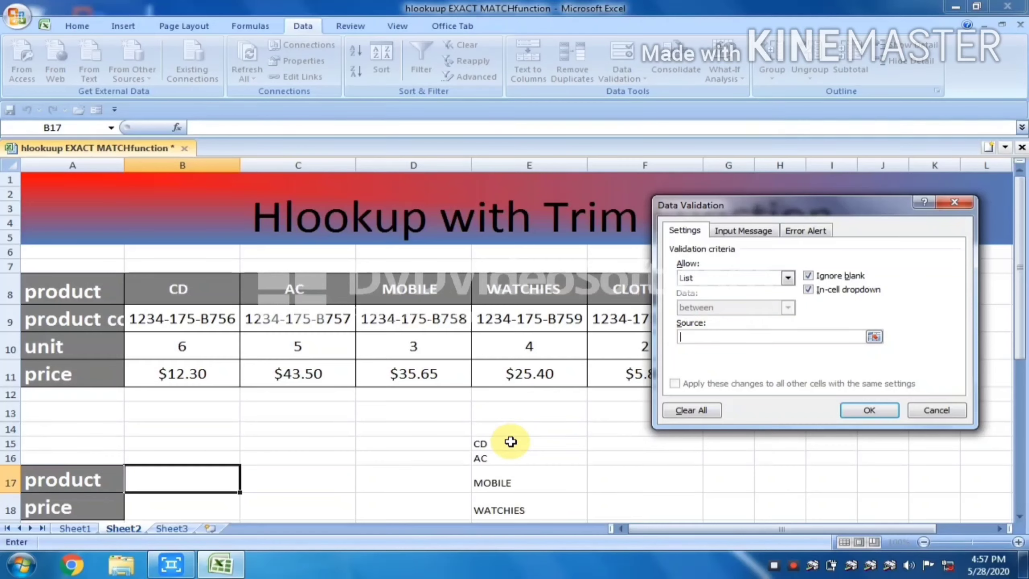
pyautogui.moveTo(511, 442); pyautogui.dragTo(503, 467)
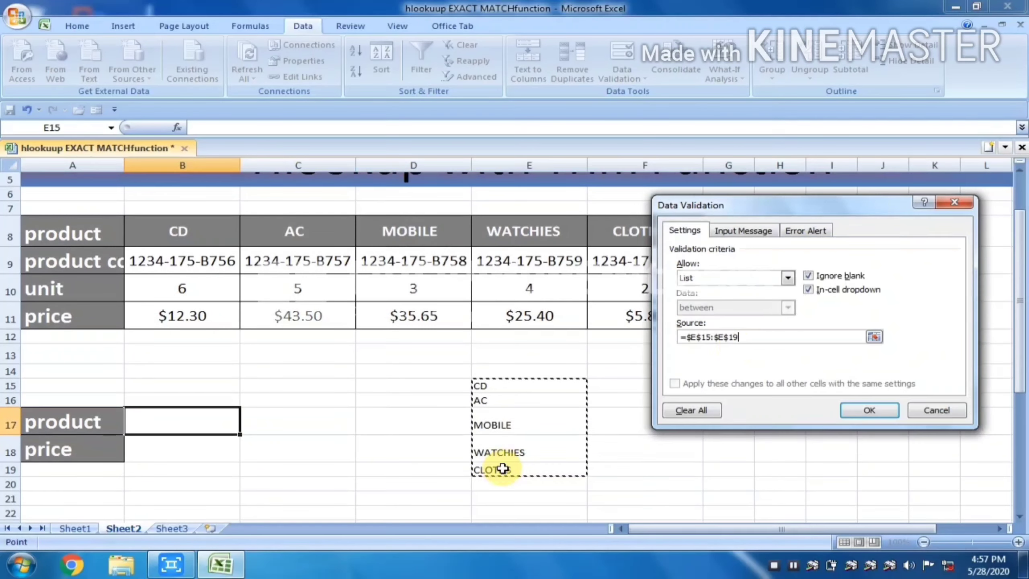
pyautogui.click(870, 408)
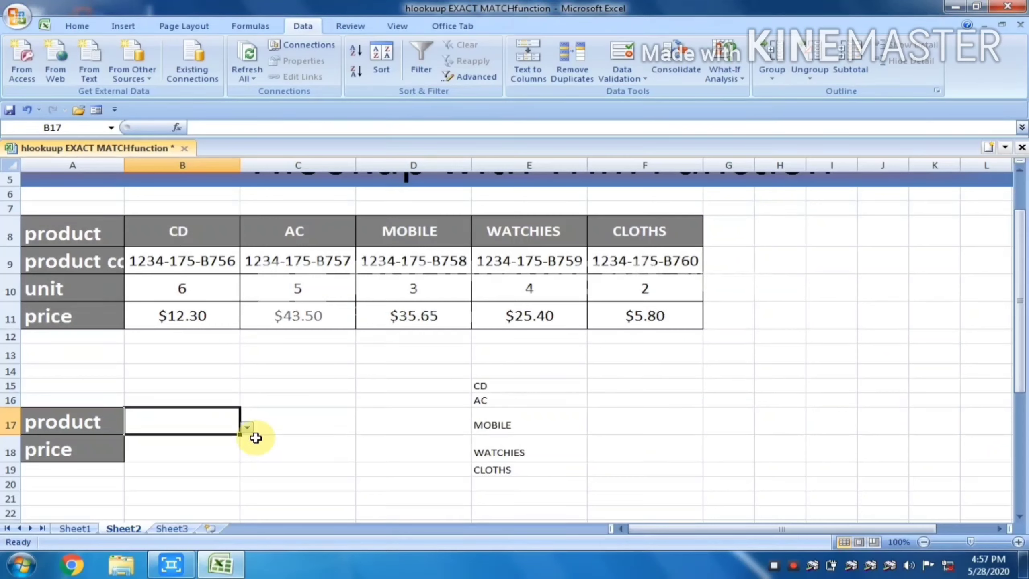
pyautogui.click(248, 428)
pyautogui.click(179, 478)
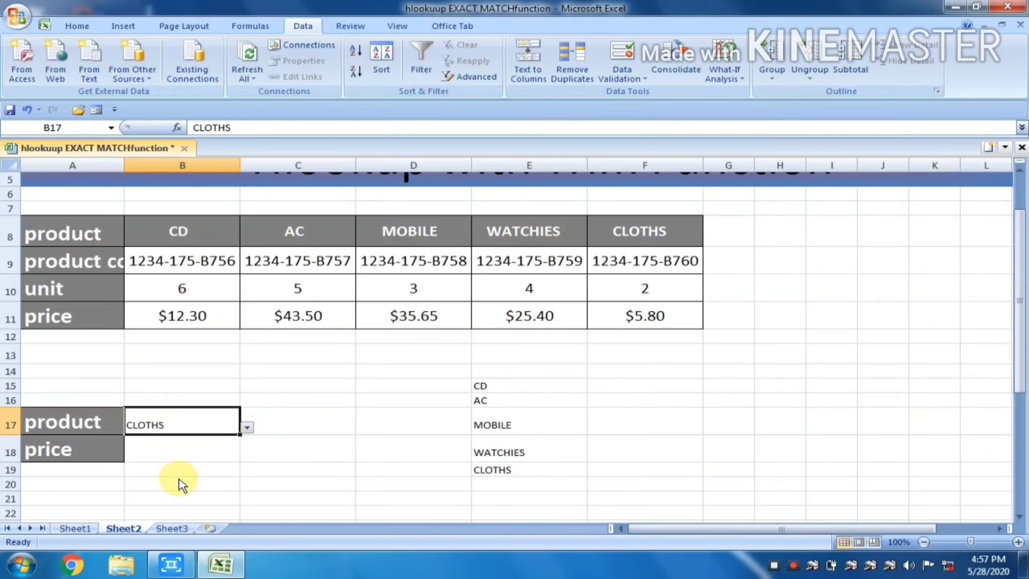
# Inspect the contents of list entries E15 and E16 for stray spaces and compare them with the product cell B17.
pyautogui.click(174, 453)
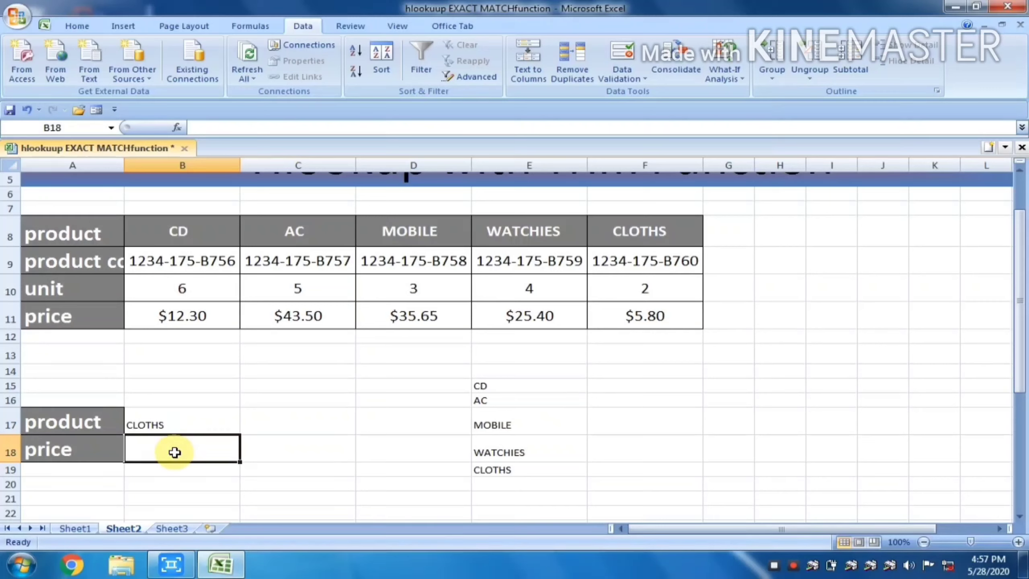
pyautogui.click(174, 420)
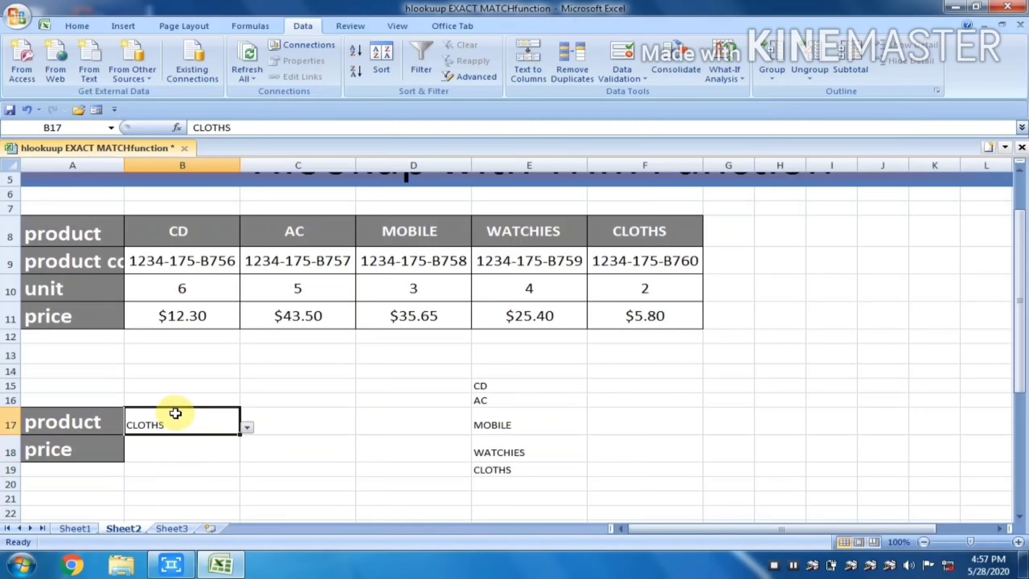
pyautogui.click(520, 383)
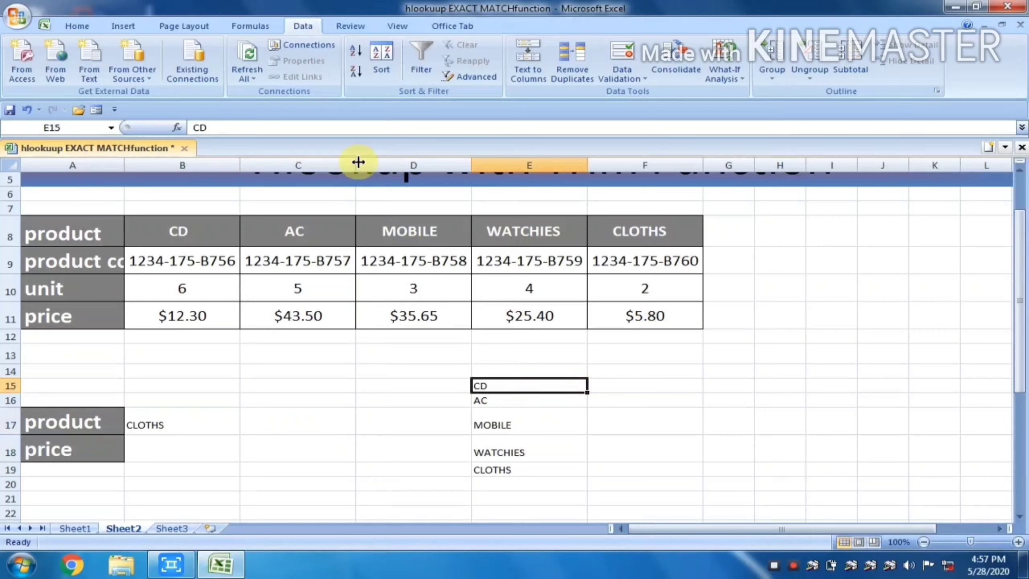
pyautogui.click(344, 128)
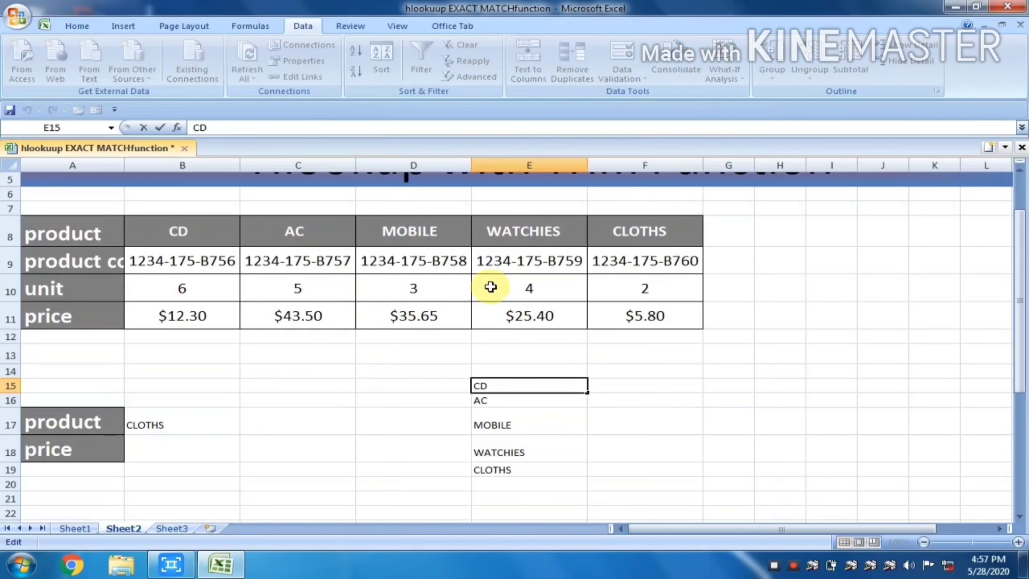
pyautogui.click(504, 397)
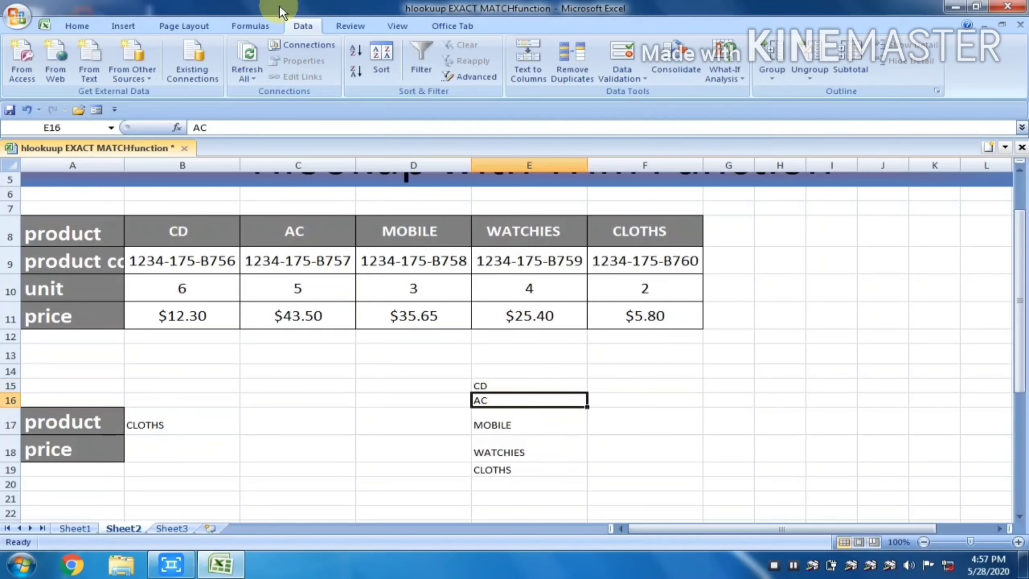
pyautogui.click(251, 125)
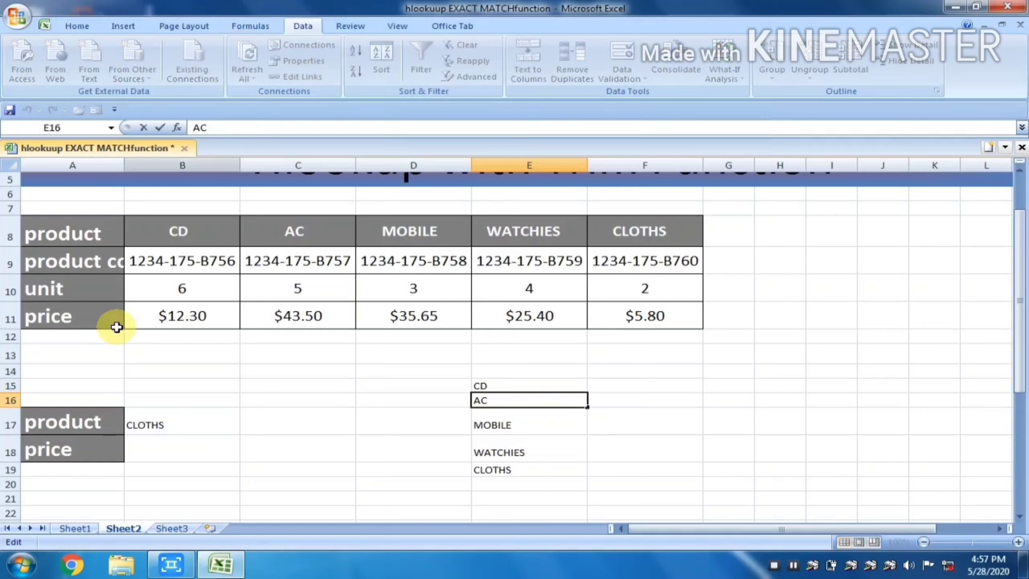
pyautogui.click(171, 425)
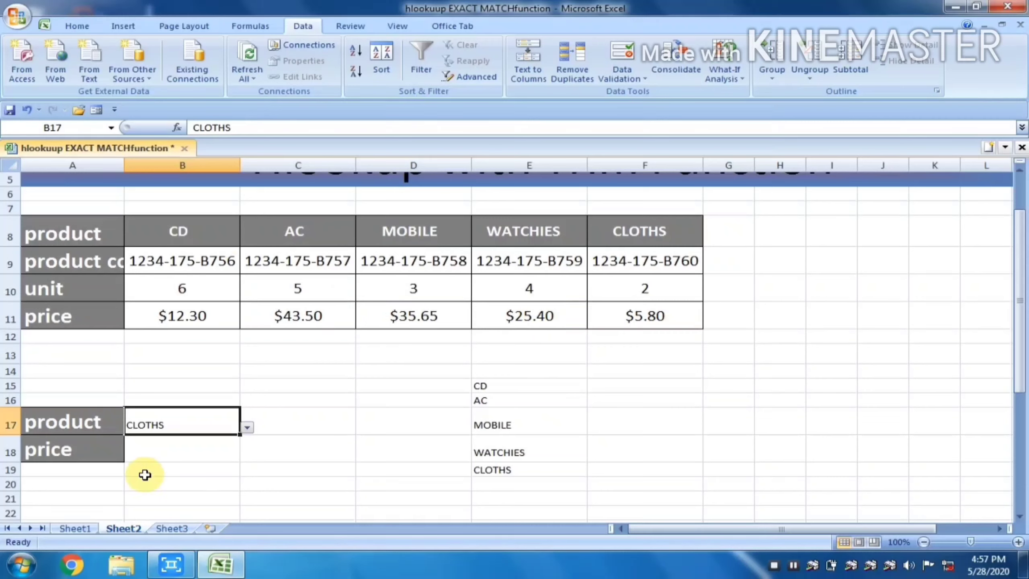
# Start an HLOOKUP formula in price cell B18 with B17 as the lookup value.
pyautogui.click(169, 456)
pyautogui.write('=')
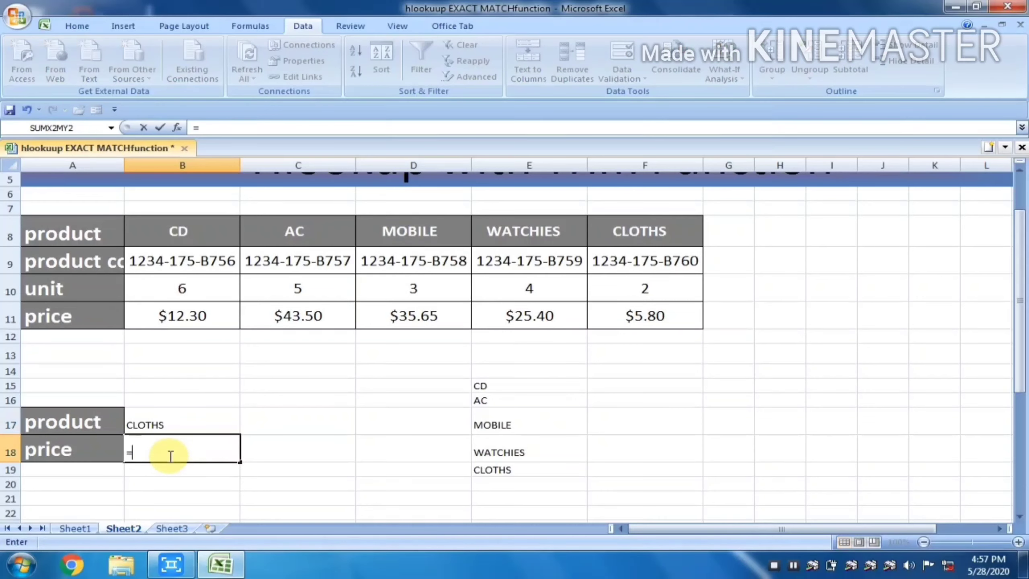
pyautogui.write('hloo')
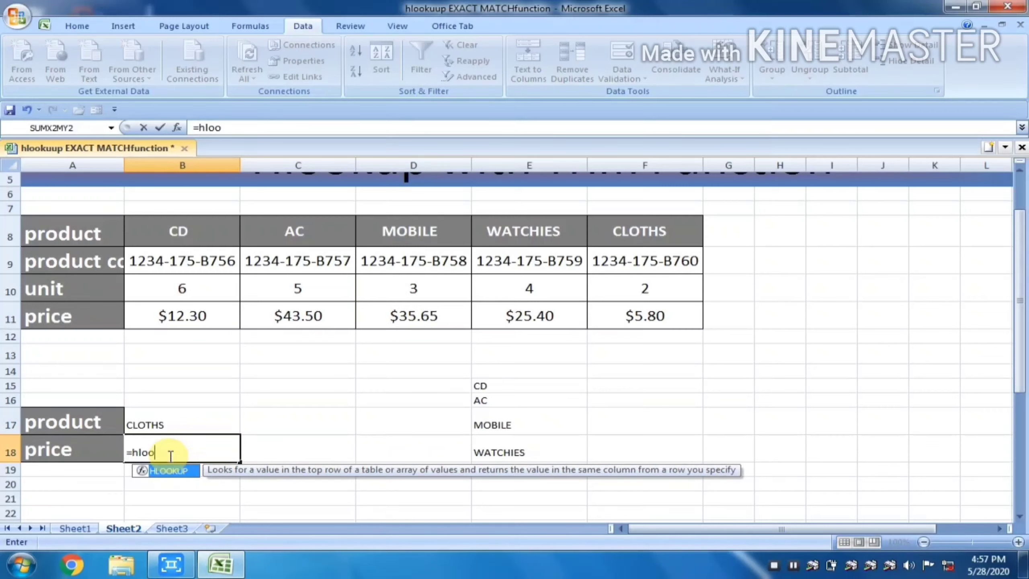
pyautogui.press('Tab')
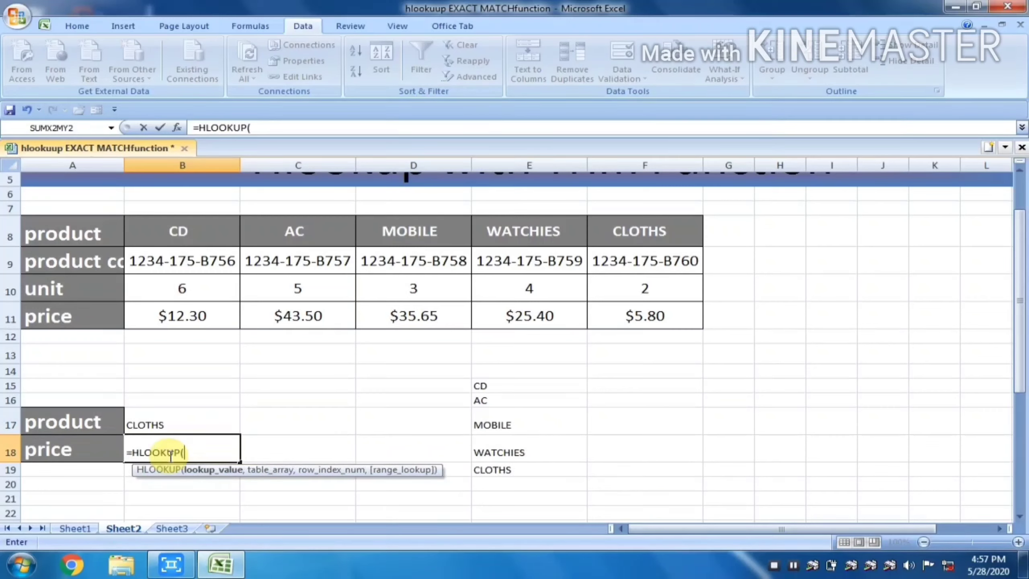
pyautogui.press('Up')
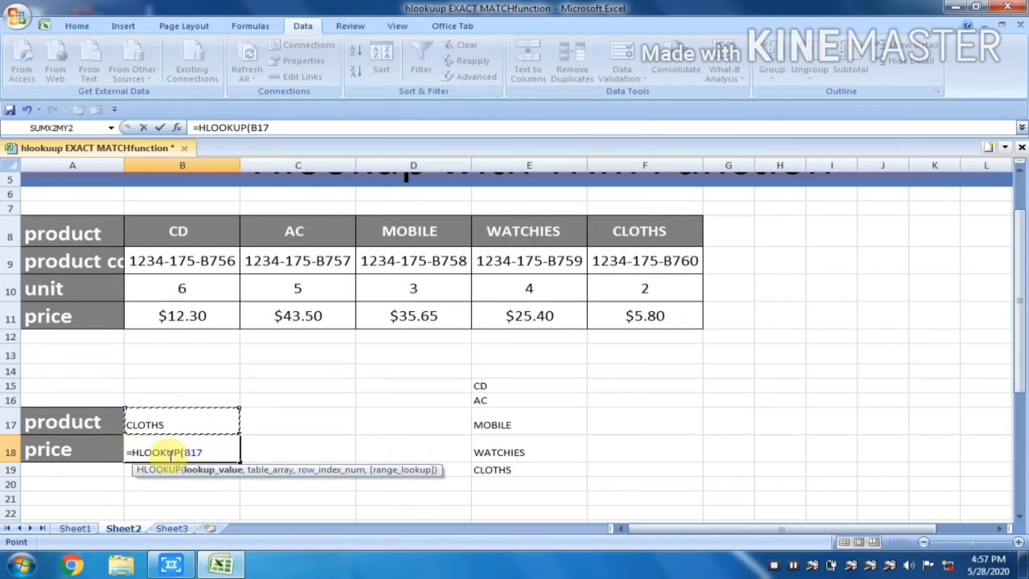
# Add TRIM(B8:F11) as the table array of the HLOOKUP formula in B18.
pyautogui.write(',trim')
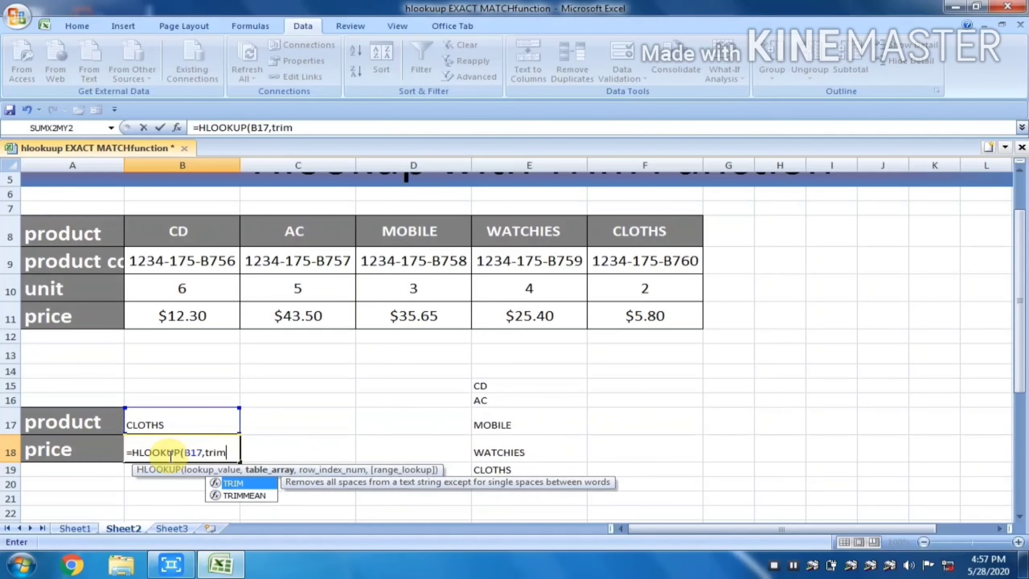
pyautogui.press('Tab')
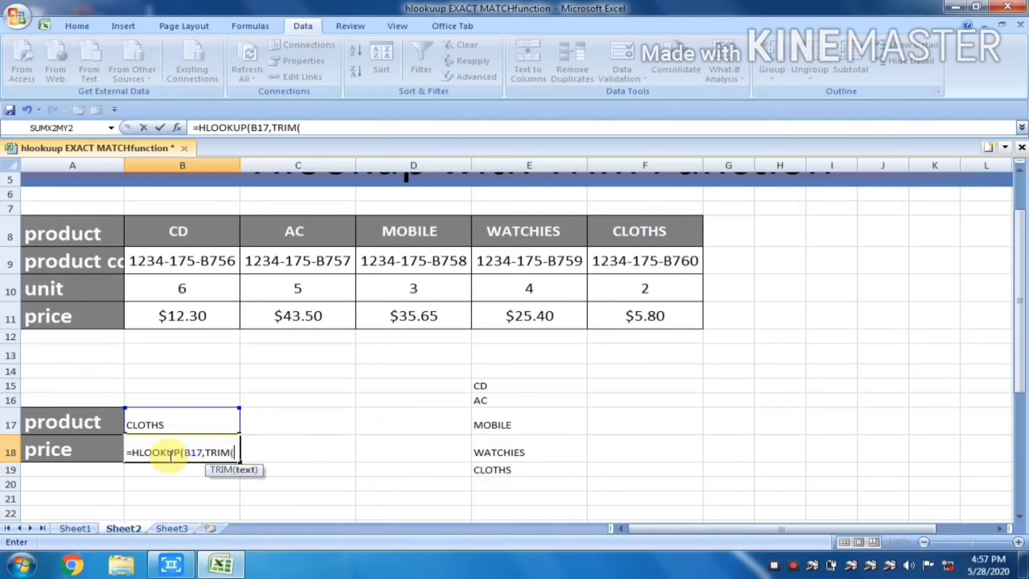
pyautogui.click(174, 234)
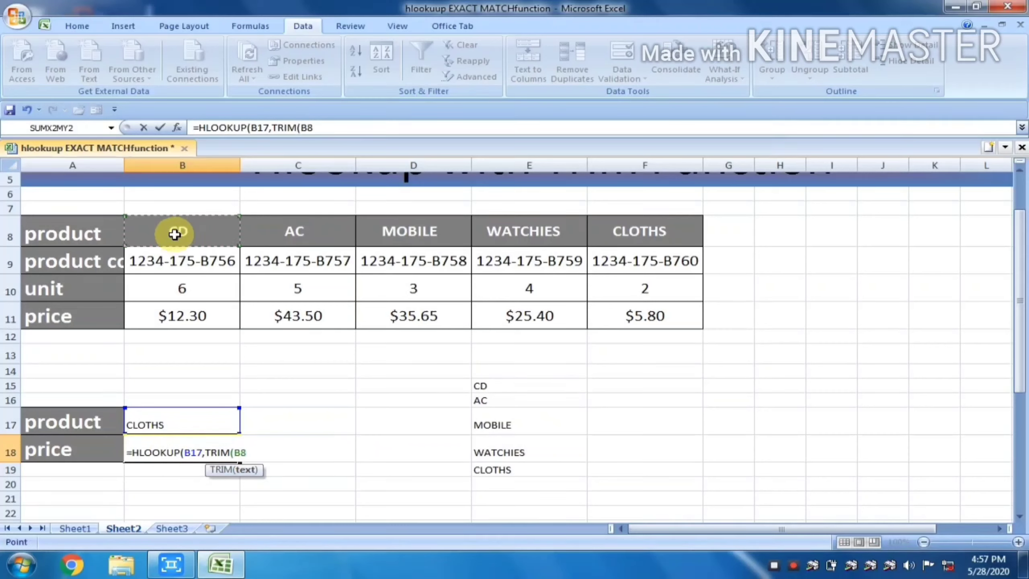
pyautogui.hotkey('shift', 'Right')
pyautogui.hotkey('shift', 'Right')
pyautogui.hotkey('shift', 'Right')
pyautogui.hotkey('shift', 'Right')
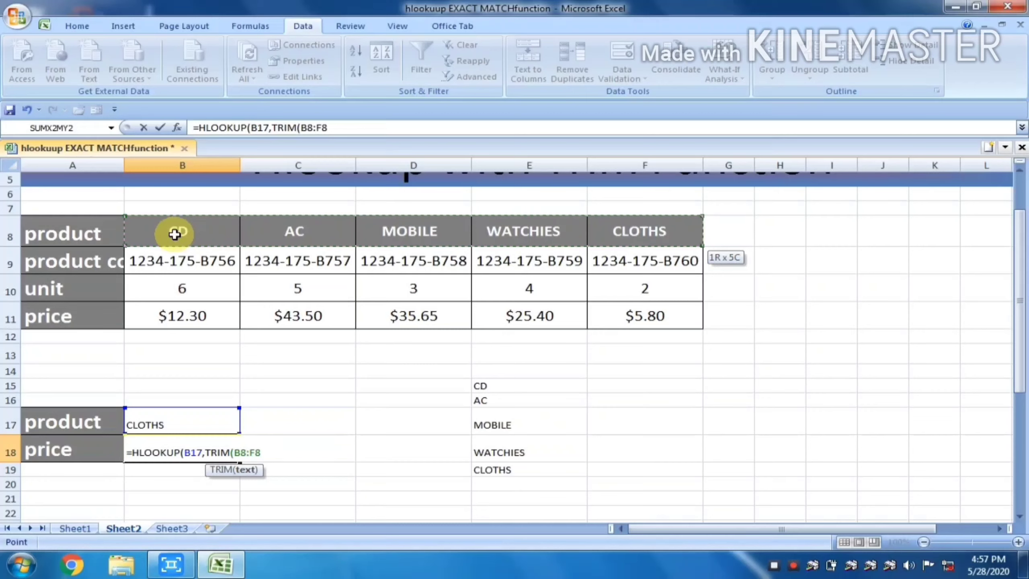
pyautogui.hotkey('shift', 'Down')
pyautogui.hotkey('shift', 'Down')
pyautogui.hotkey('shift', 'Down')
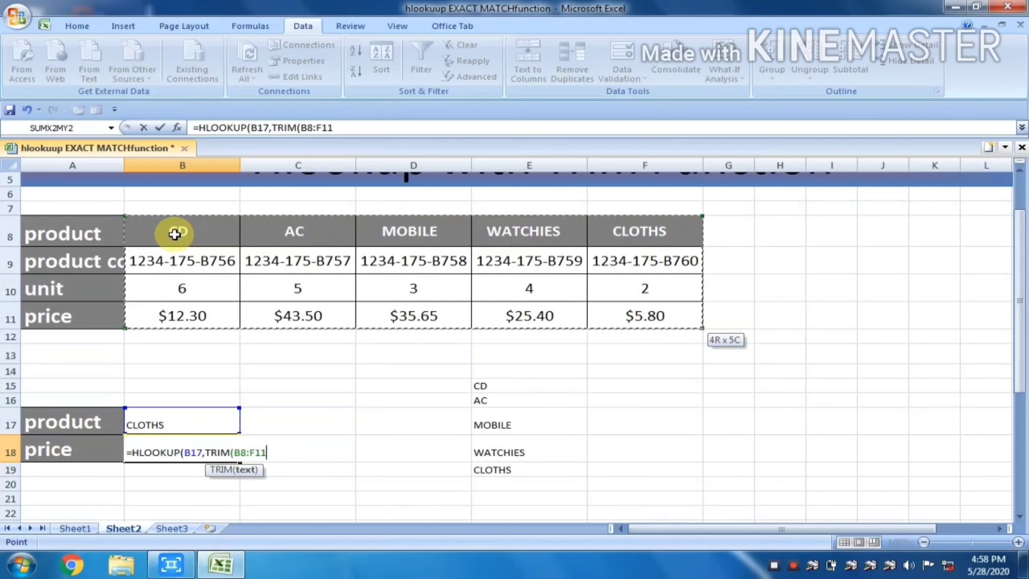
pyautogui.write('),')
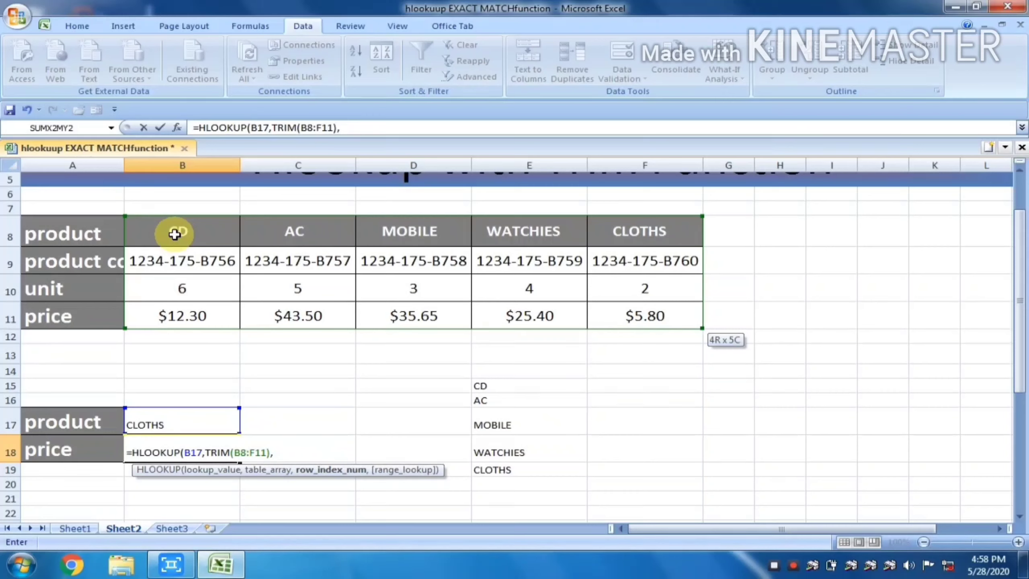
# Complete the HLOOKUP formula with row index 4 and range lookup 0 for an exact match, and enter it.
pyautogui.write('4,')
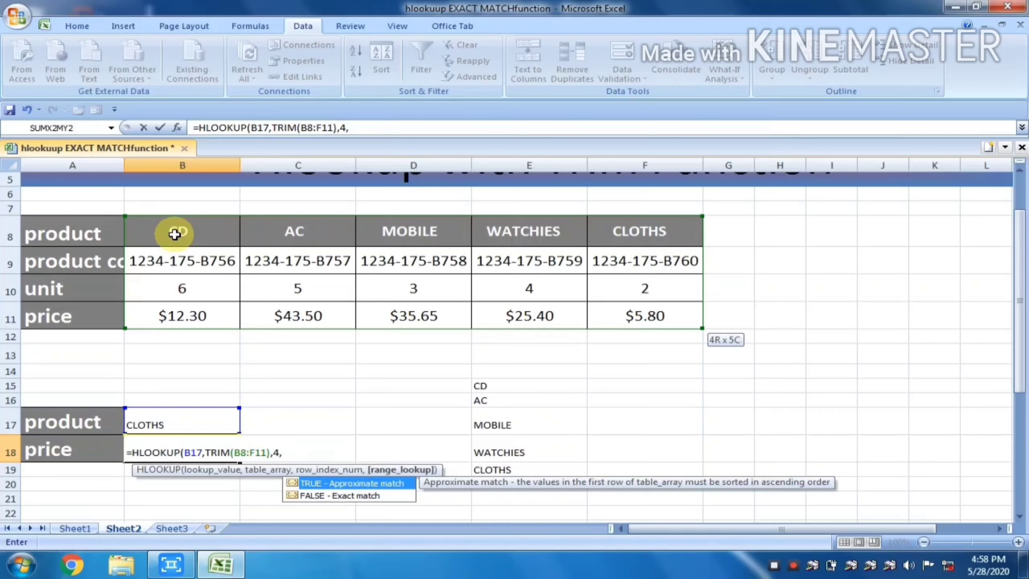
pyautogui.write('0')
pyautogui.press('Return')
pyautogui.press('Return')
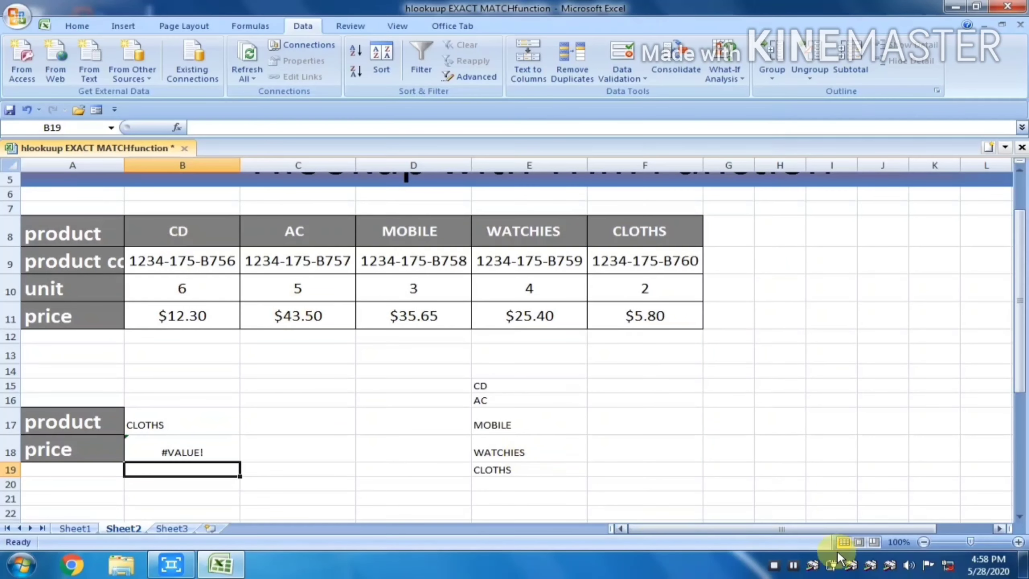
# Reopen the HLOOKUP formula in B18 and enter it as an array formula.
pyautogui.click(219, 453)
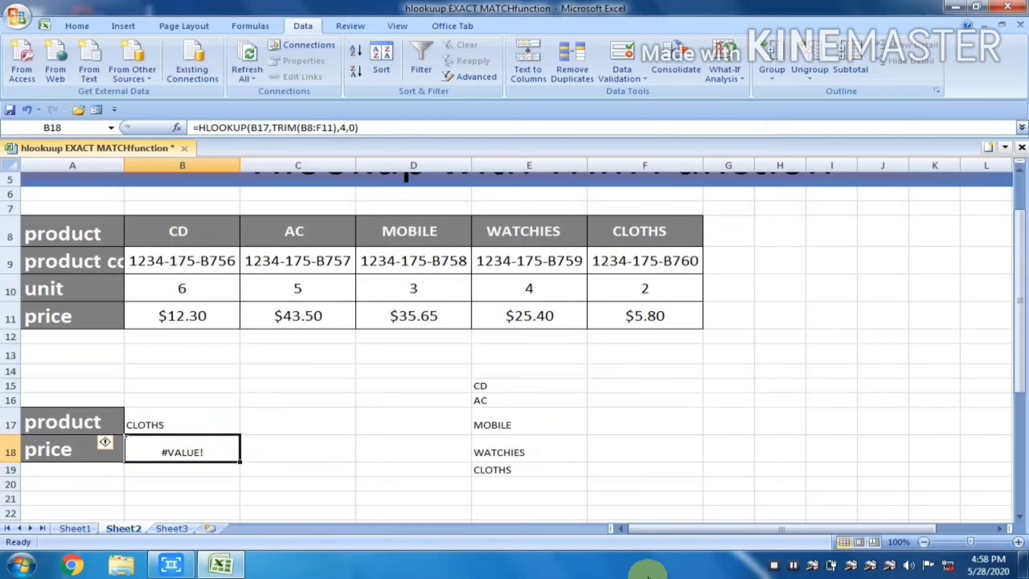
pyautogui.click(795, 568)
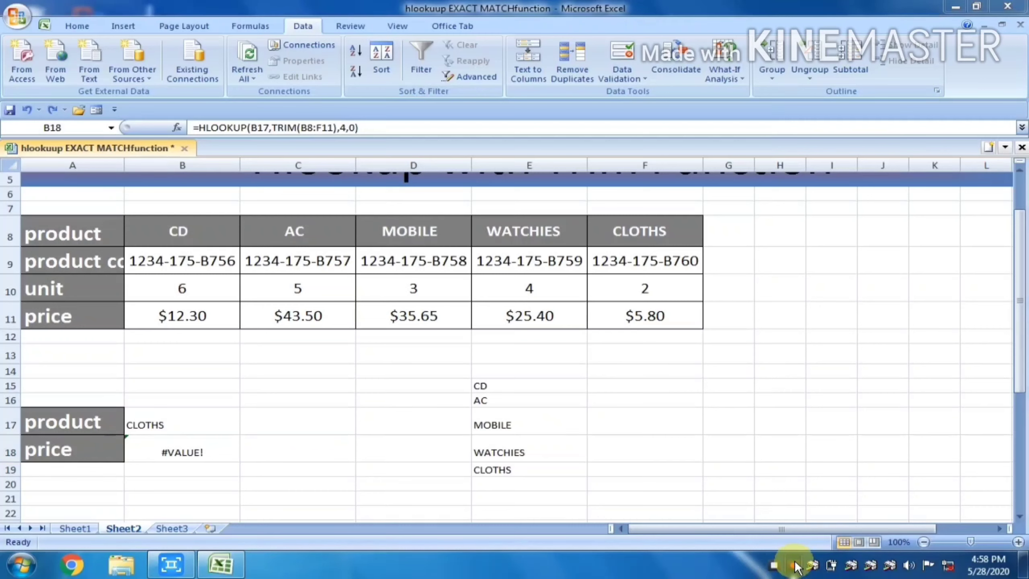
pyautogui.click(166, 446)
pyautogui.doubleClick(221, 450)
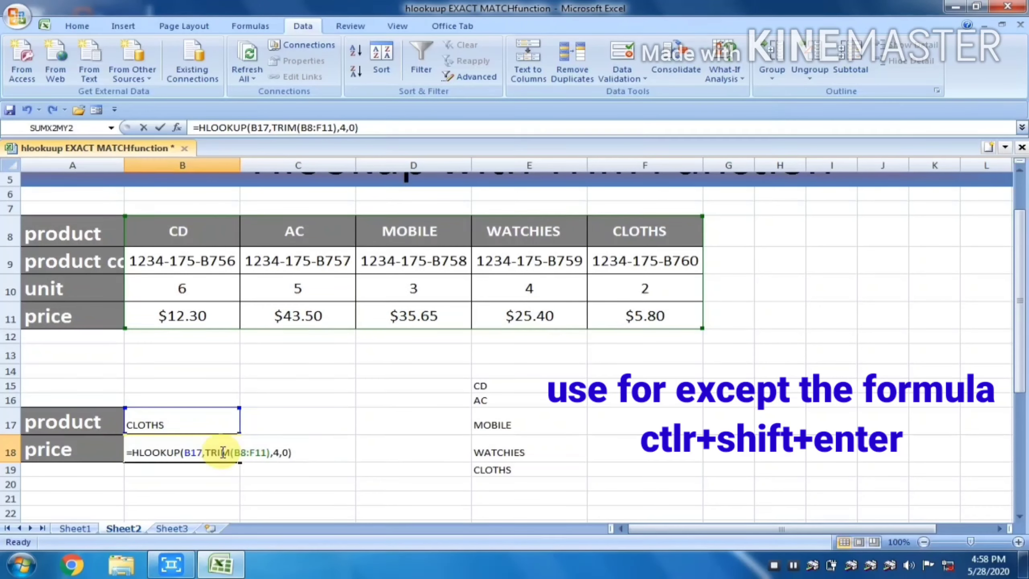
pyautogui.click(305, 453)
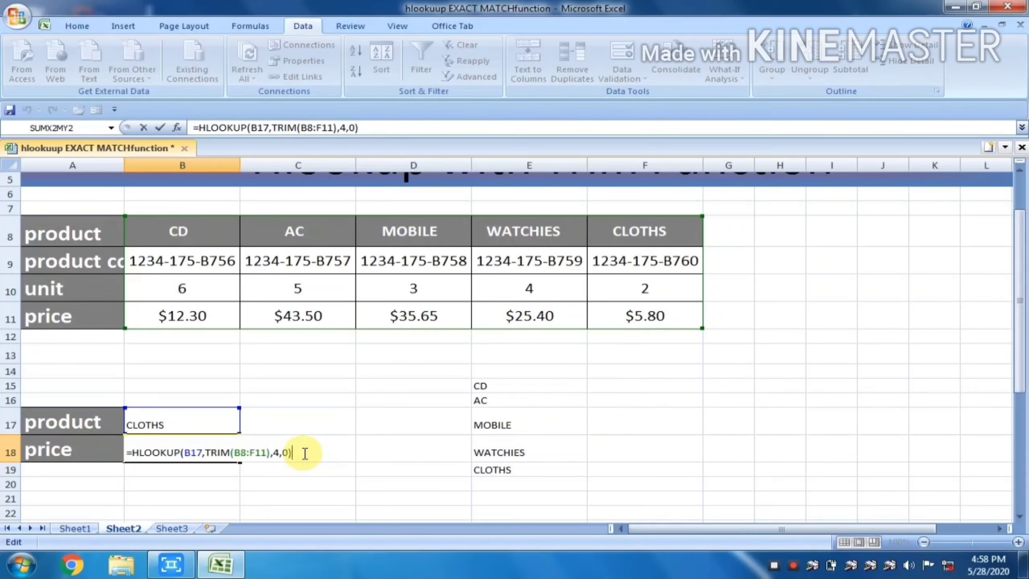
pyautogui.hotkey('ctrl', 'shift', 'Return')
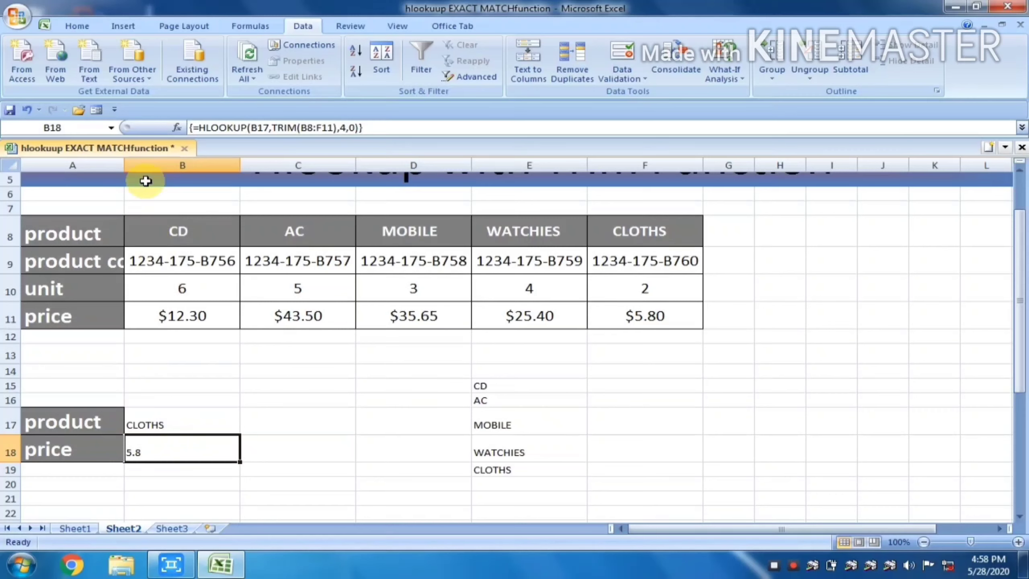
# Apply the Currency number format to the price result in B18.
pyautogui.click(78, 26)
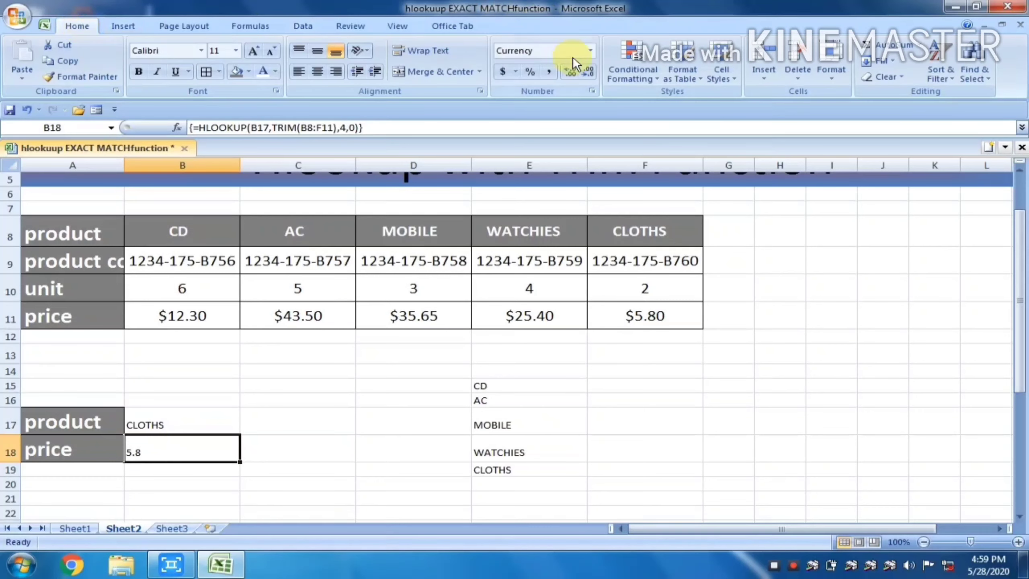
pyautogui.click(591, 49)
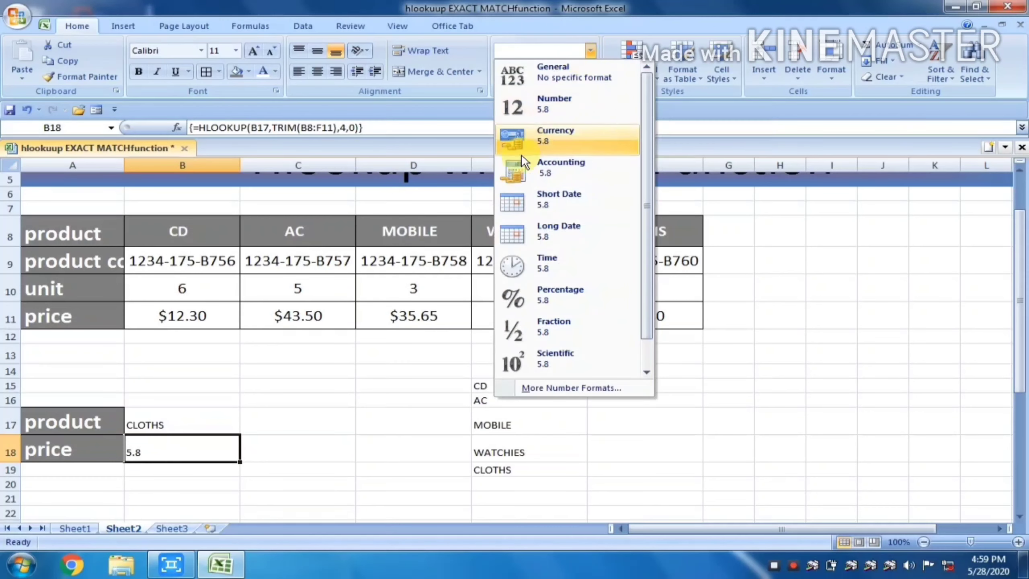
pyautogui.click(575, 140)
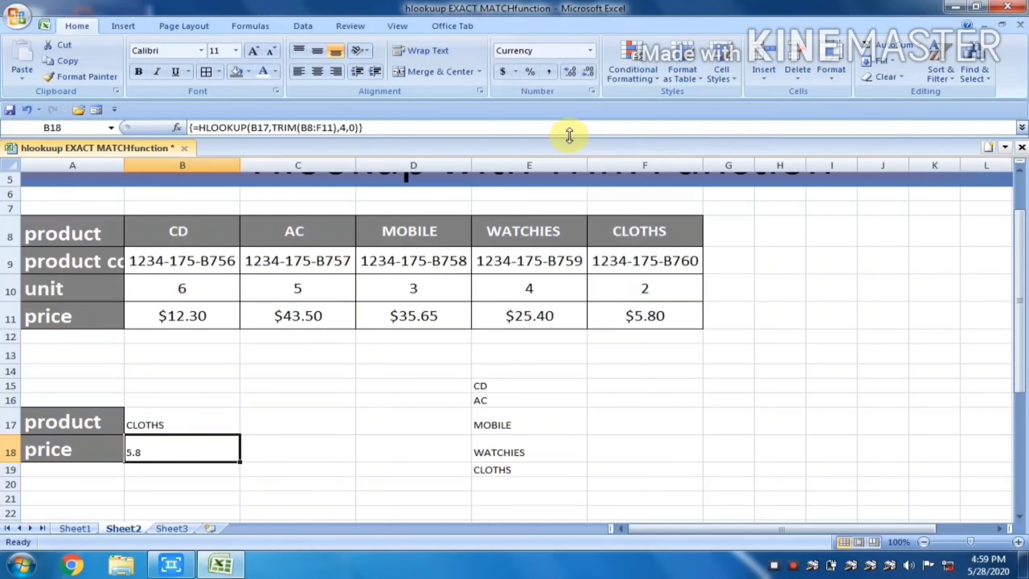
pyautogui.click(502, 74)
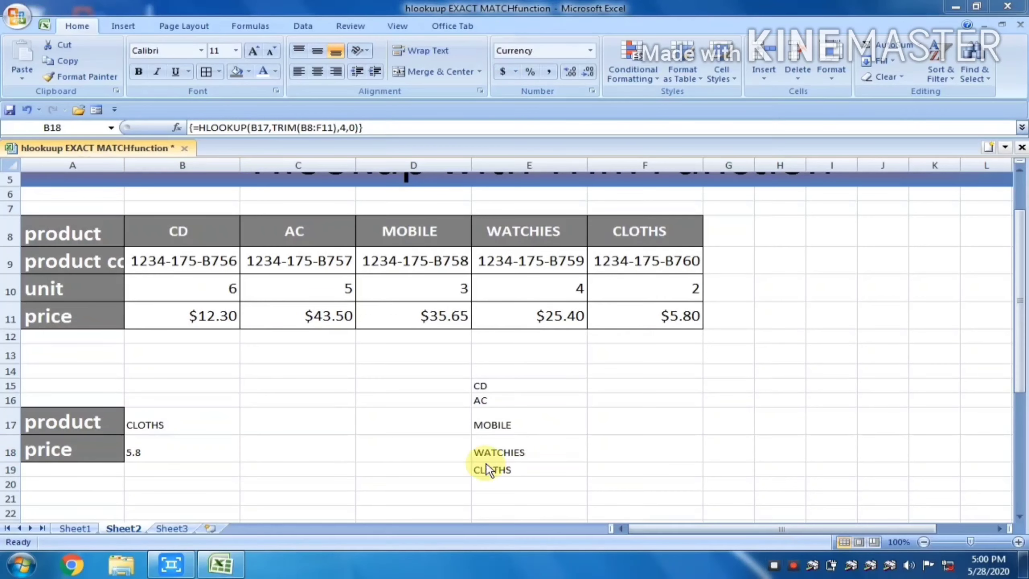
# Test the price lookup by choosing MOBILE, CLOTHS and MOBILE again from the product list in B17.
pyautogui.click(283, 438)
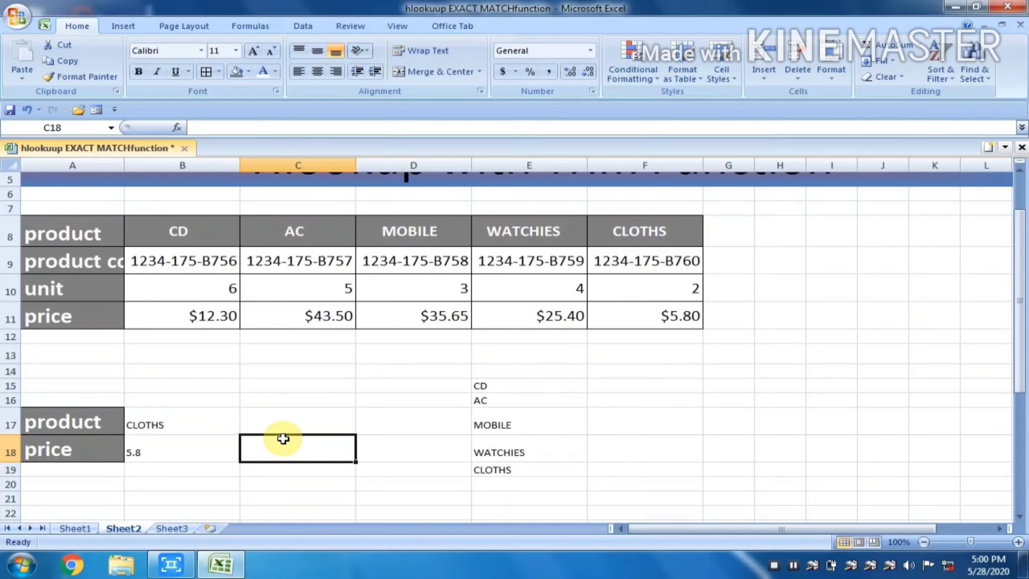
pyautogui.click(195, 409)
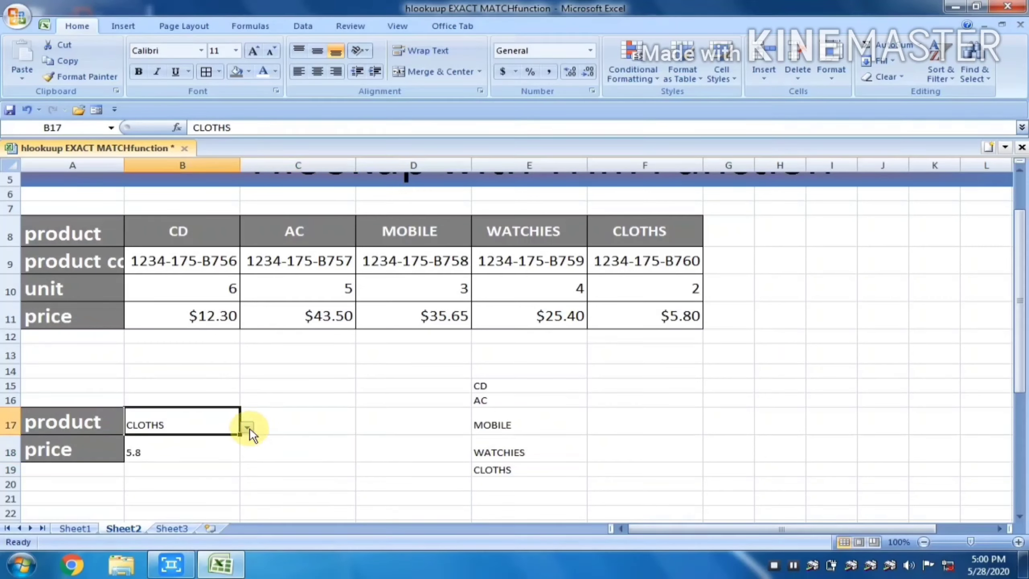
pyautogui.click(248, 427)
pyautogui.click(183, 461)
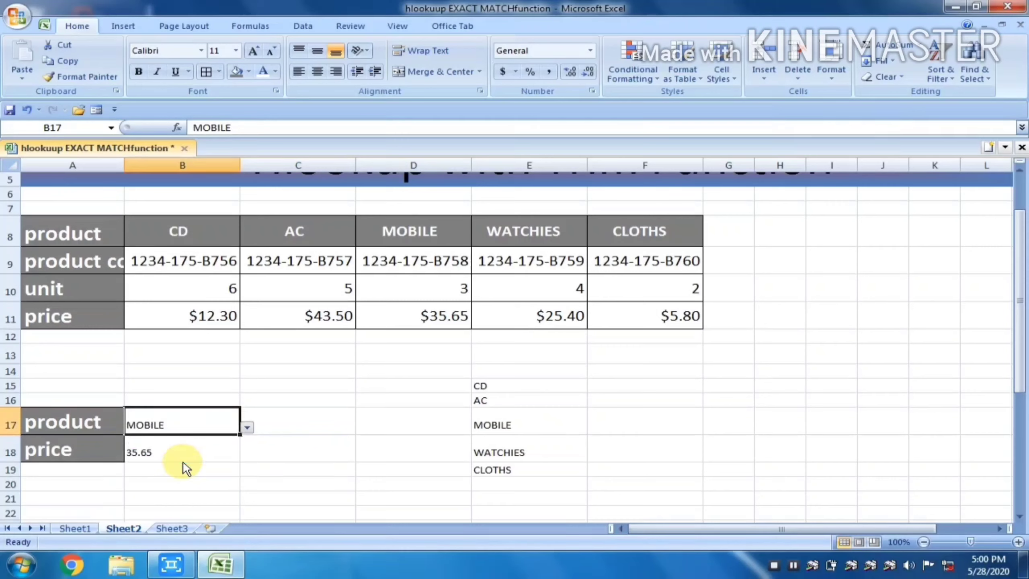
pyautogui.click(250, 427)
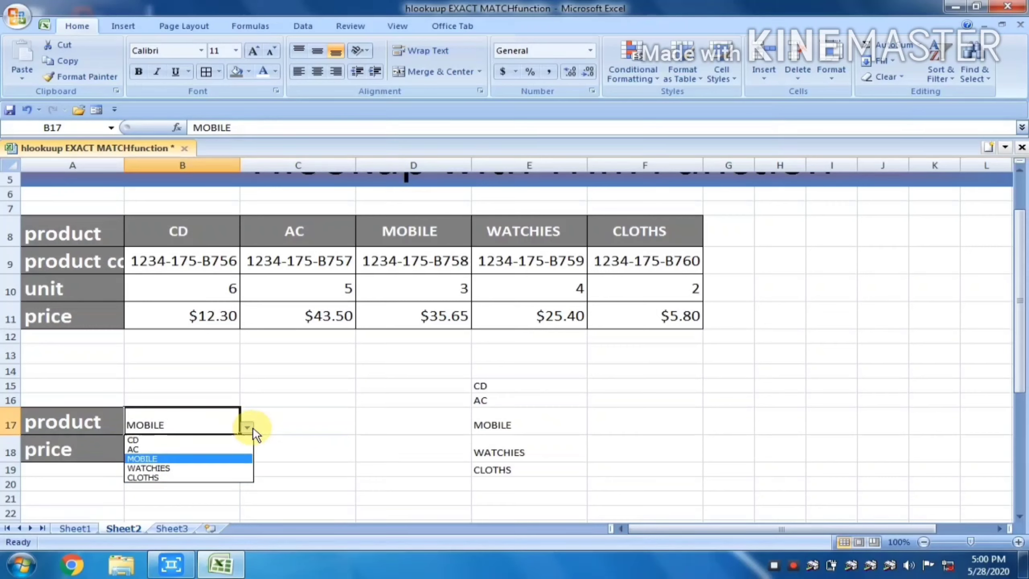
pyautogui.click(157, 475)
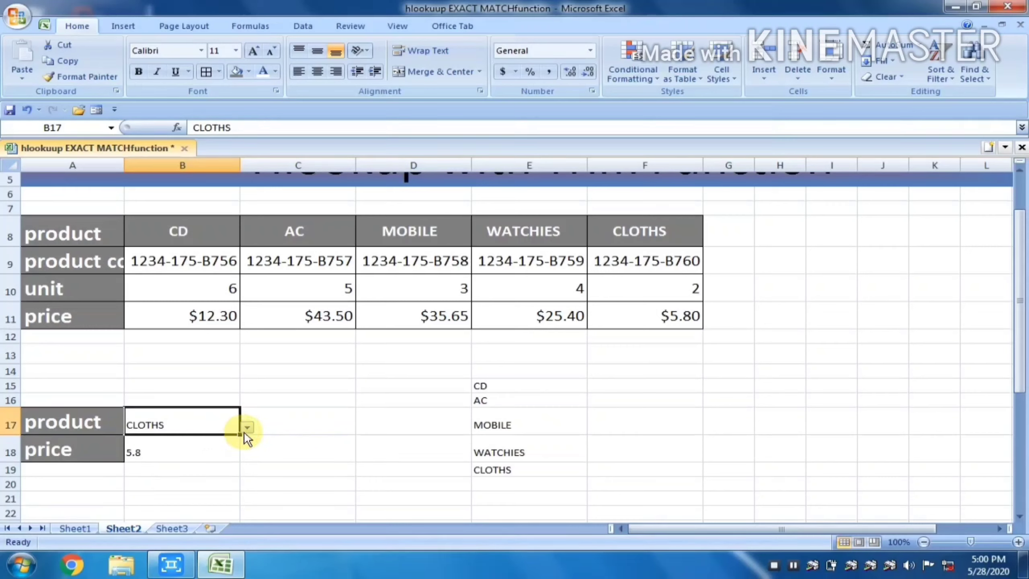
pyautogui.click(245, 429)
pyautogui.click(159, 458)
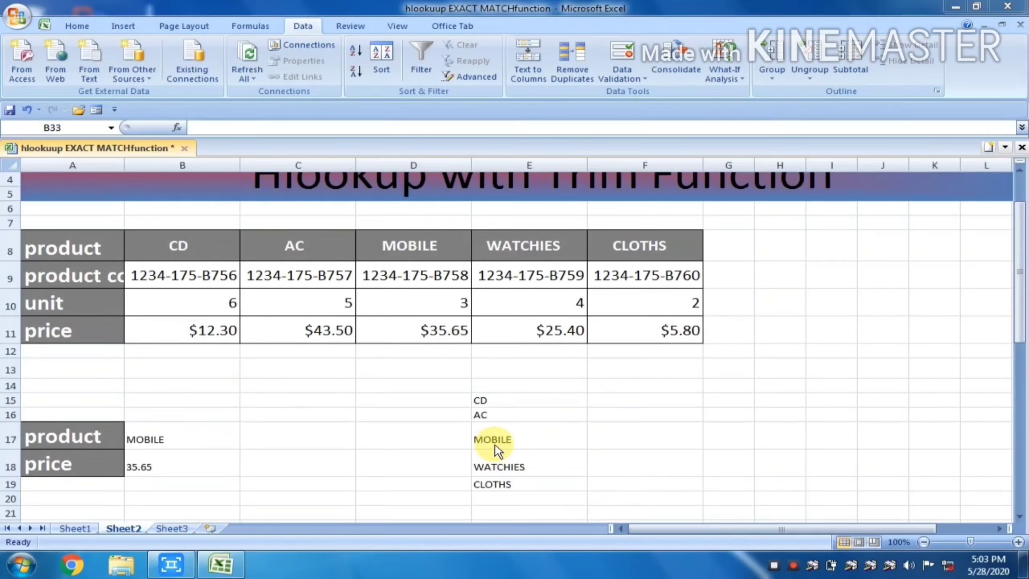
# Examine the second product table in rows 24 to 27 and the product entry in B31.
pyautogui.click(494, 451)
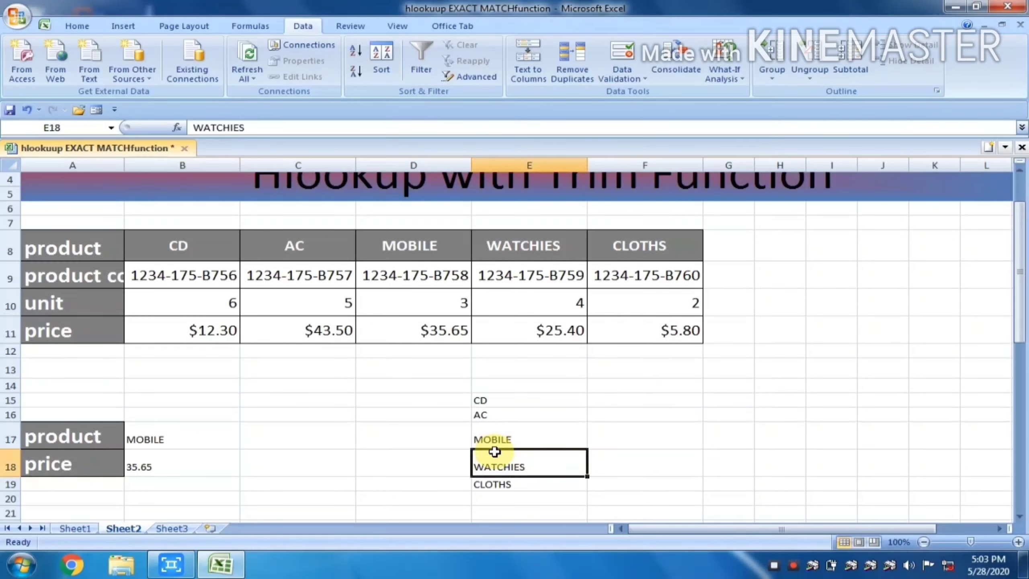
pyautogui.press('Down')
pyautogui.press('Down')
pyautogui.press('Down')
pyautogui.press('Down')
pyautogui.press('Down')
pyautogui.press('Down')
pyautogui.press('Down')
pyautogui.press('Down')
pyautogui.press('Down')
pyautogui.press('Down')
pyautogui.press('Down')
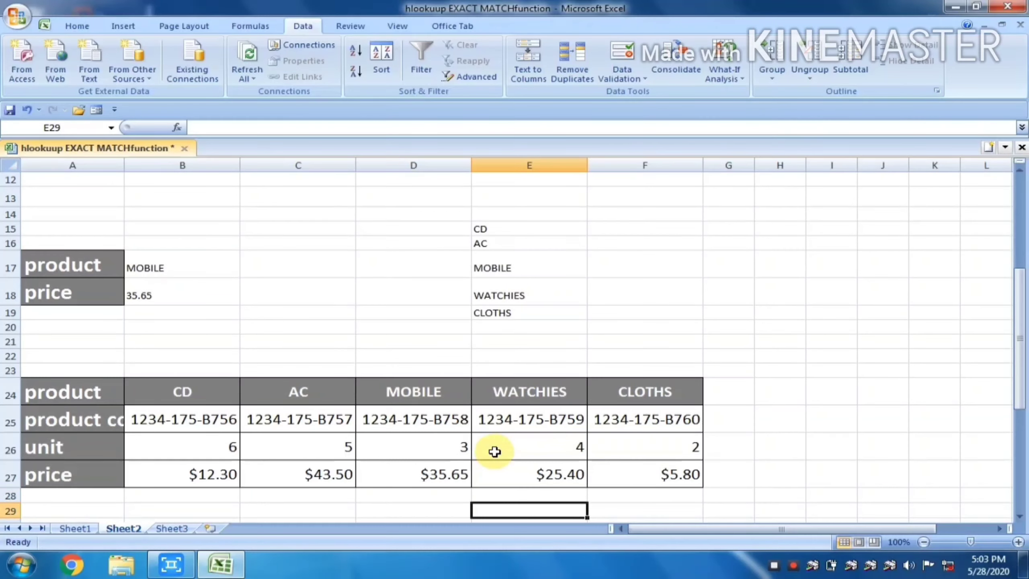
pyautogui.press('Up')
pyautogui.press('Up')
pyautogui.press('Up')
pyautogui.press('Down')
pyautogui.press('Down')
pyautogui.press('Down')
pyautogui.press('Down')
pyautogui.press('Down')
pyautogui.press('Down')
pyautogui.press('Down')
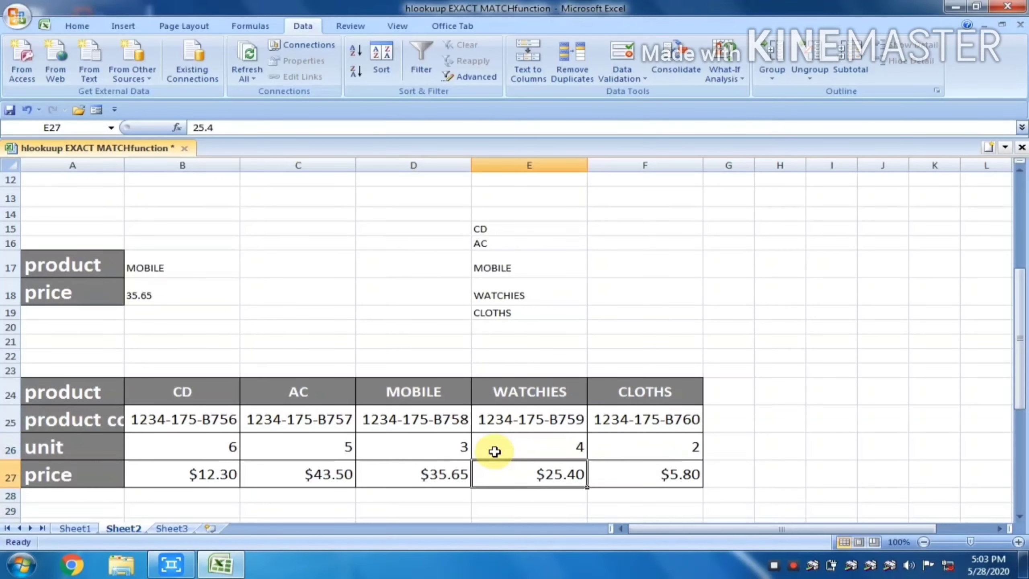
pyautogui.press('Down')
pyautogui.press('Down')
pyautogui.press('Down')
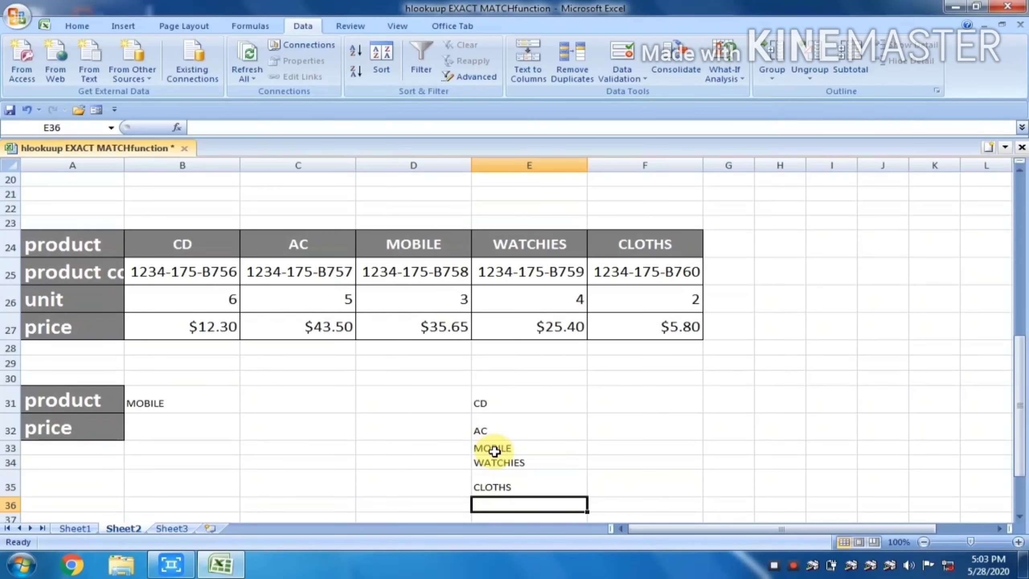
pyautogui.click(167, 407)
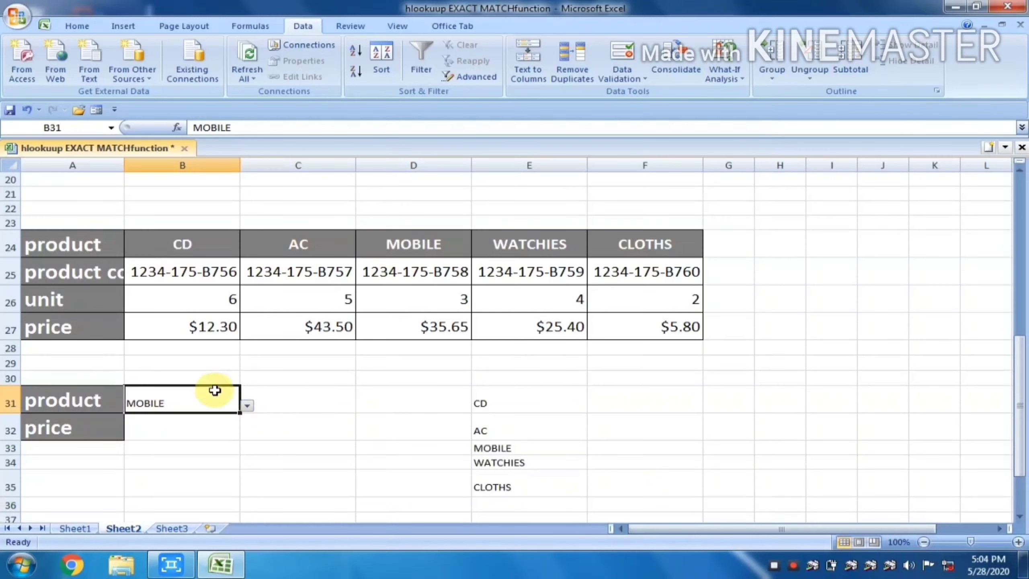
pyautogui.doubleClick(190, 392)
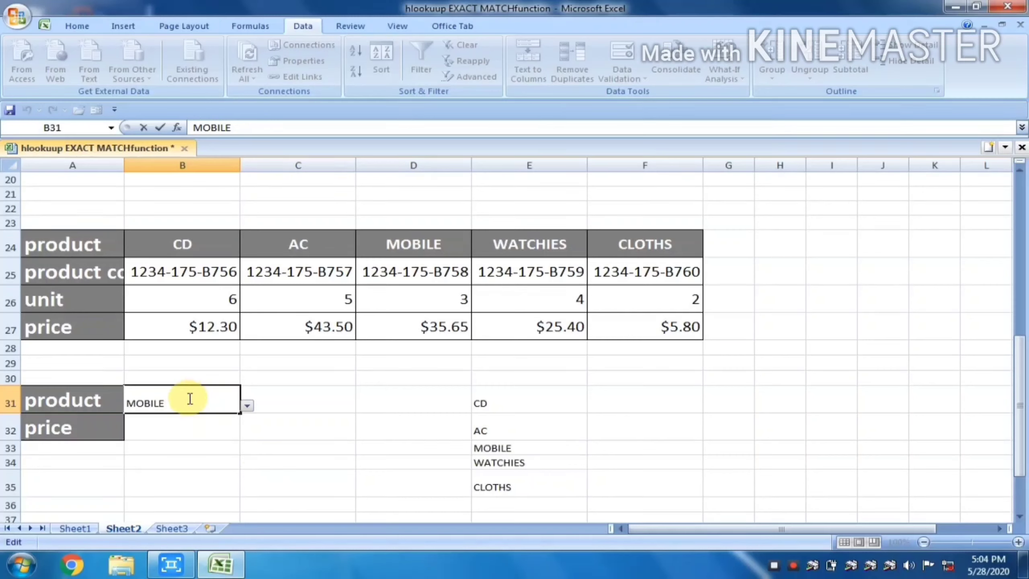
# Start an HLOOKUP formula in price cell B32 with TRIM(B31) as the lookup value.
pyautogui.click(169, 433)
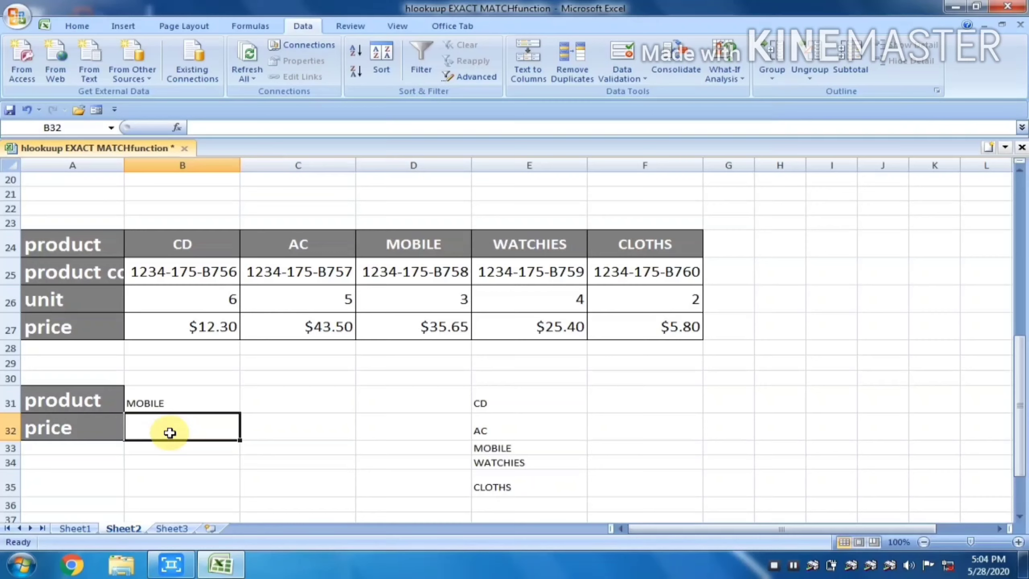
pyautogui.write('=HLOOKUP(')
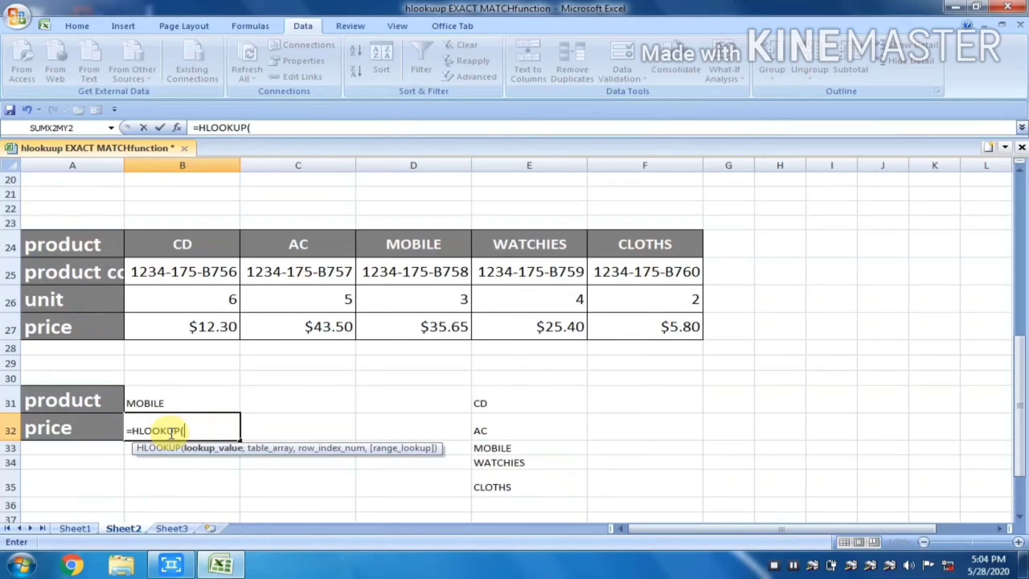
pyautogui.click(163, 401)
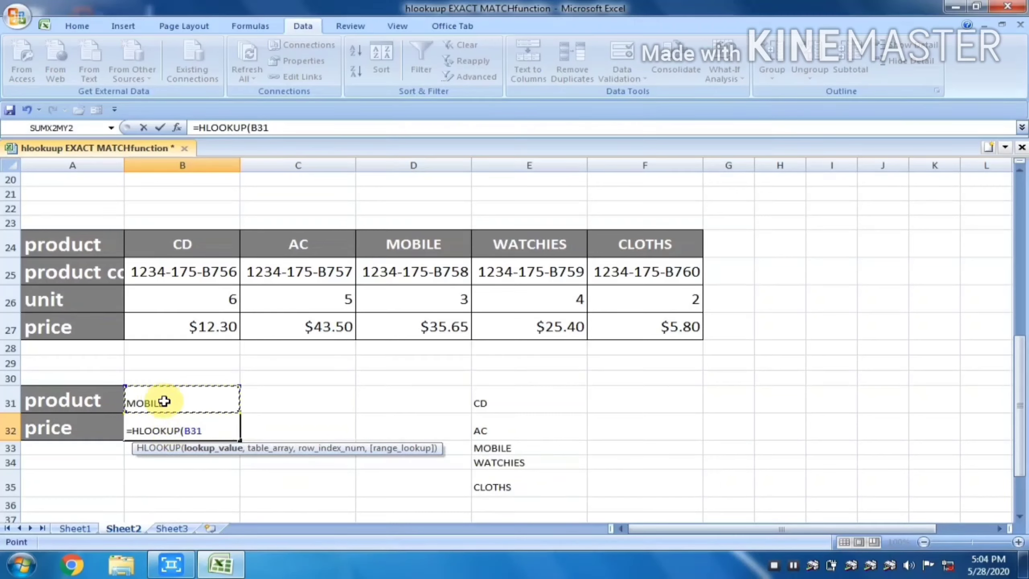
pyautogui.press('BackSpace')
pyautogui.press('BackSpace')
pyautogui.press('BackSpace')
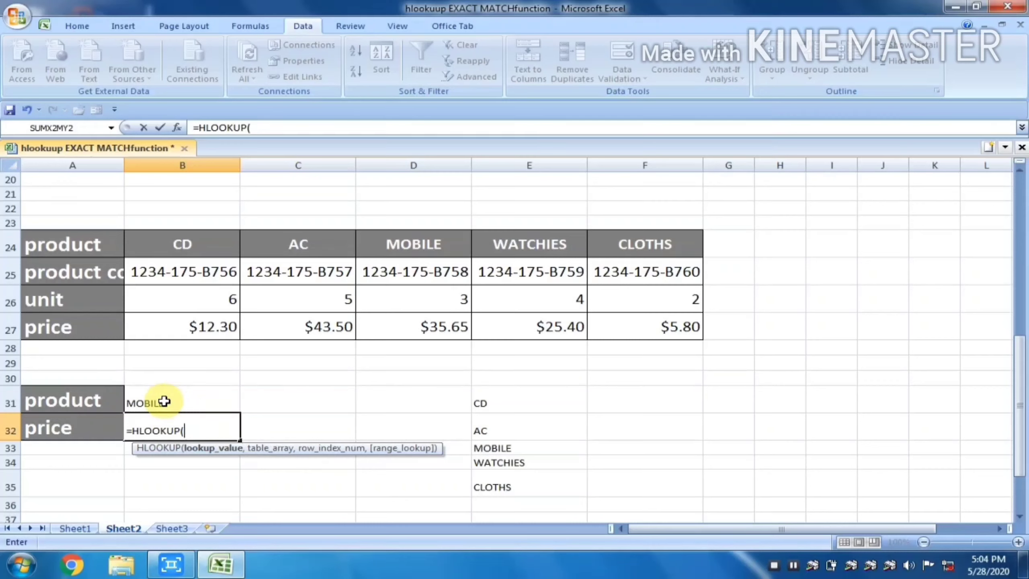
pyautogui.write('TRI')
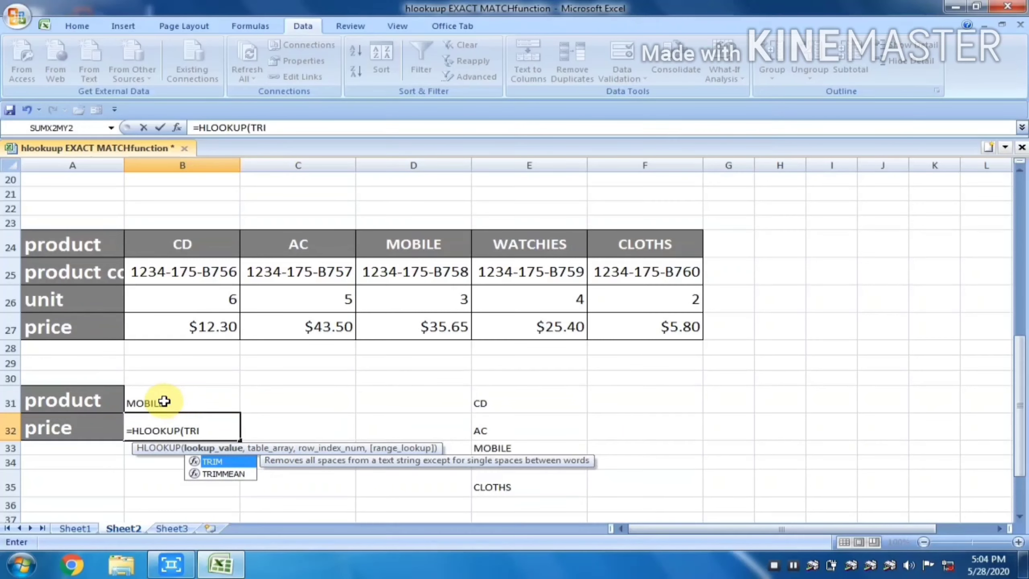
pyautogui.press('Tab')
pyautogui.click(164, 401)
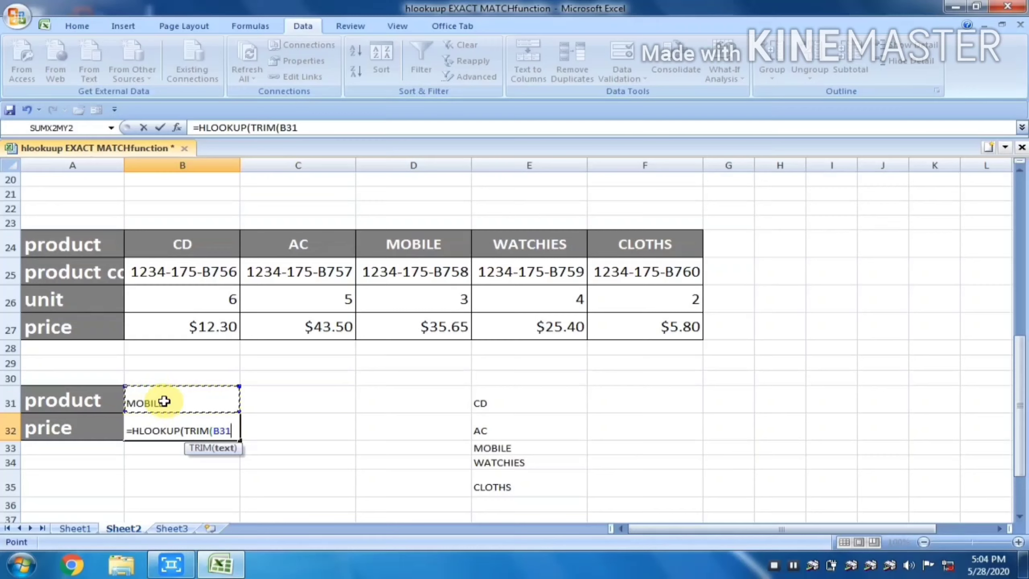
pyautogui.write('),')
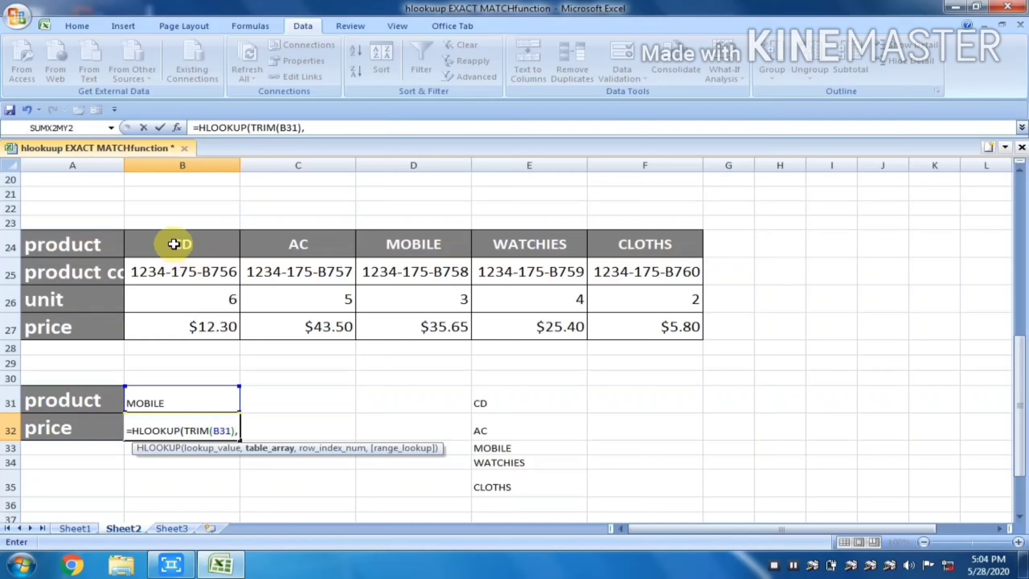
# Complete the HLOOKUP formula in B32 with table array B24:F27, row index 4 and range lookup 0, and enter it.
pyautogui.moveTo(173, 244)
pyautogui.mouseDown()
pyautogui.moveTo(728, 244)
pyautogui.moveTo(685, 272)
pyautogui.moveTo(685, 327)
pyautogui.mouseUp()
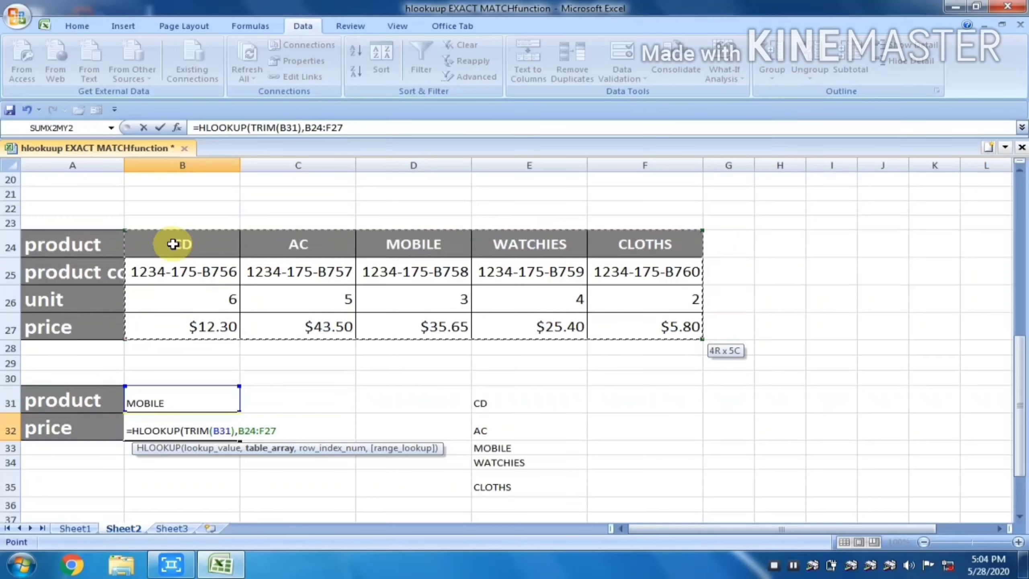
pyautogui.write(',')
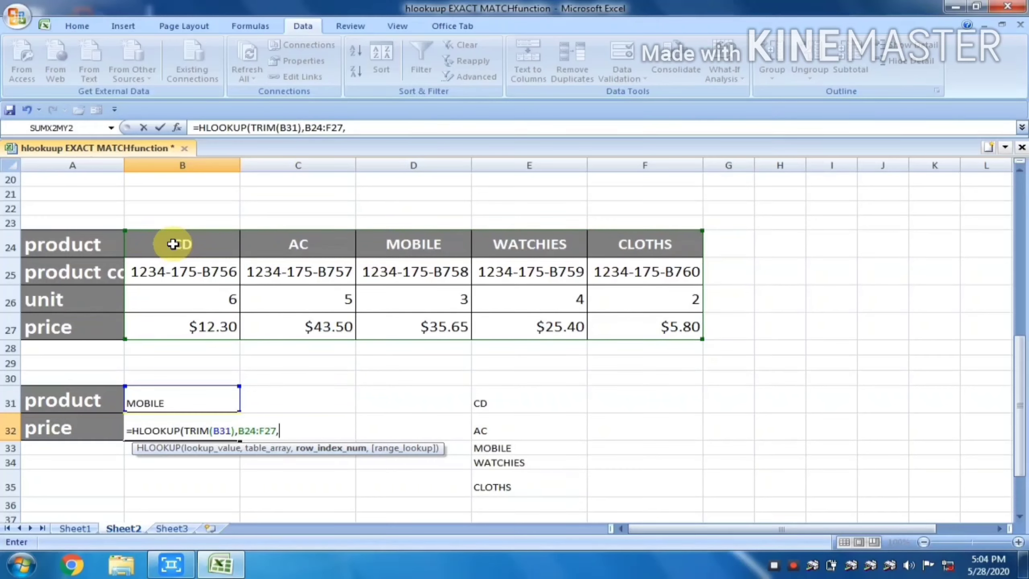
pyautogui.write('4')
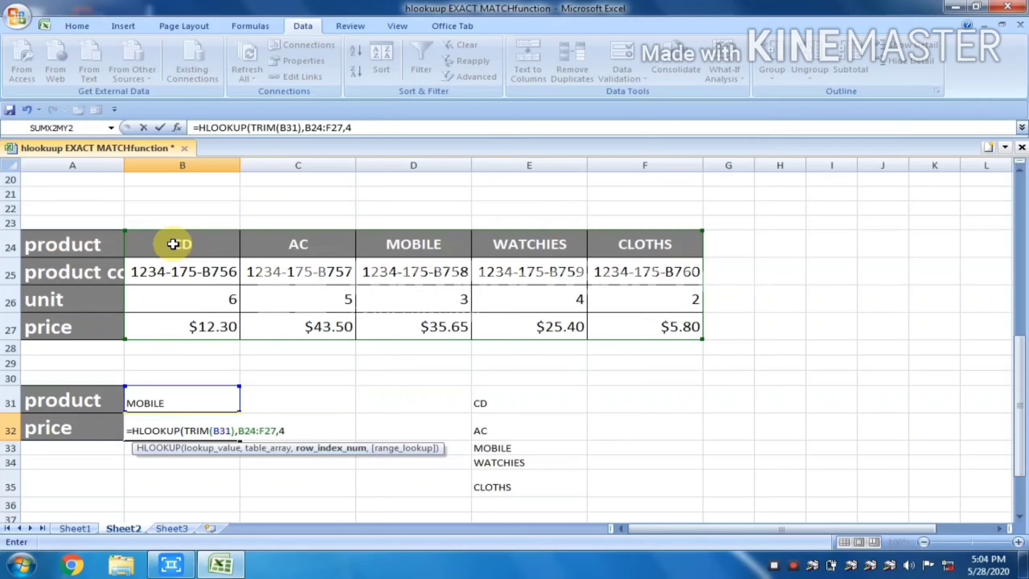
pyautogui.write(',0')
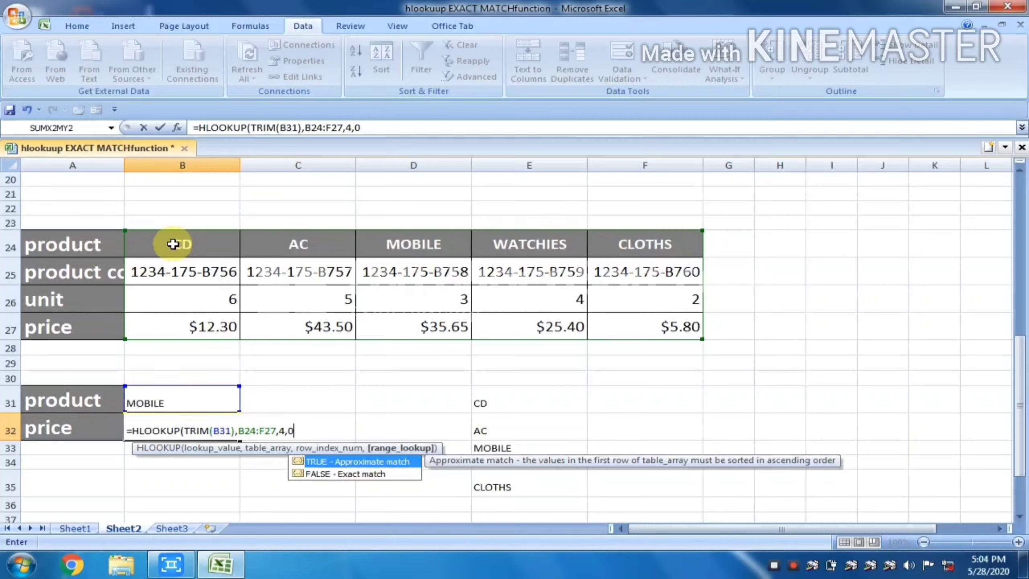
pyautogui.hotkey('ctrl', 'shift', 'Return')
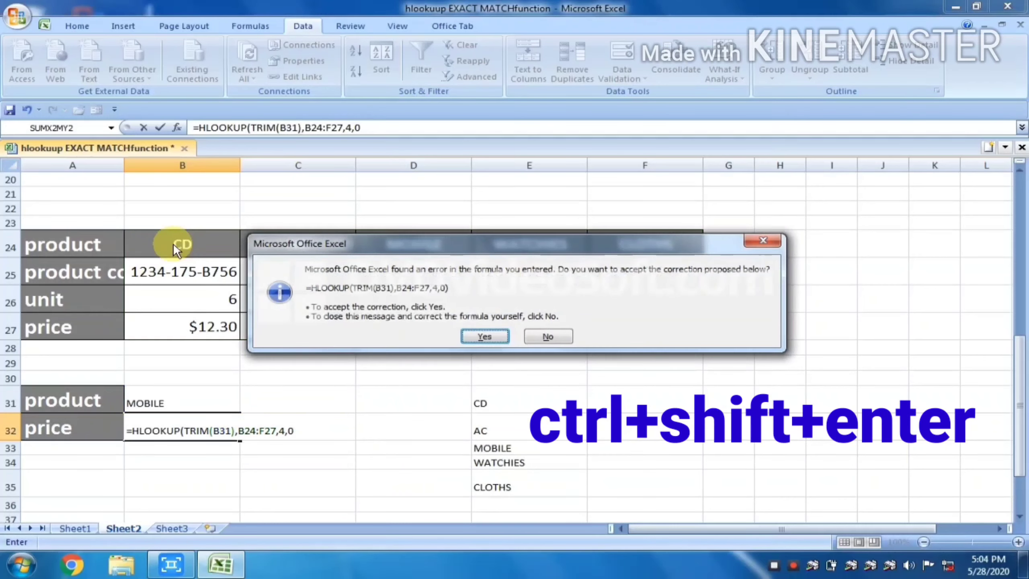
pyautogui.press('Return')
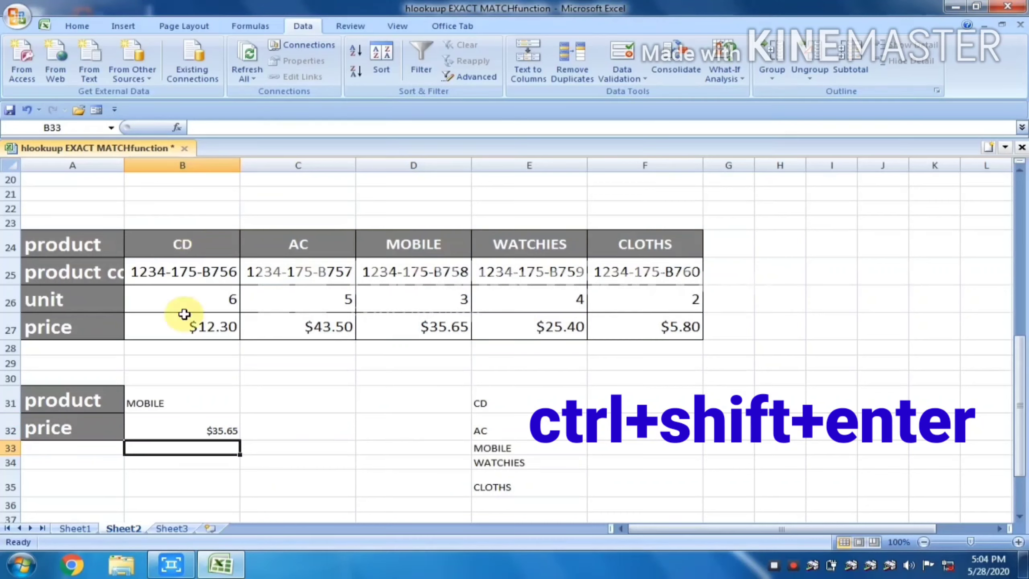
# Test the B32 price lookup by choosing WATCHIES and then CLOTHS from the product list in B31.
pyautogui.click(197, 420)
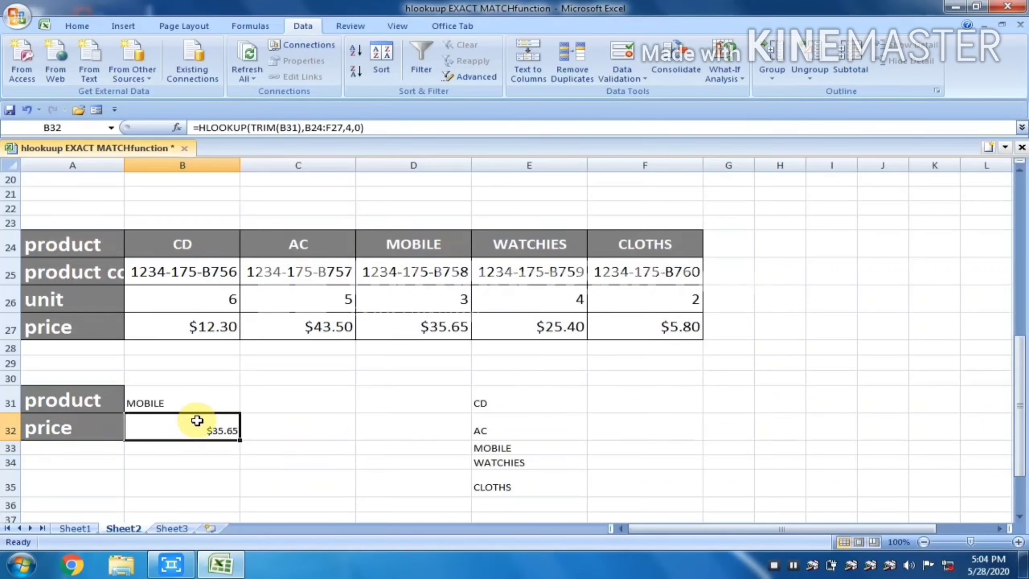
pyautogui.click(201, 398)
pyautogui.click(247, 405)
pyautogui.click(196, 446)
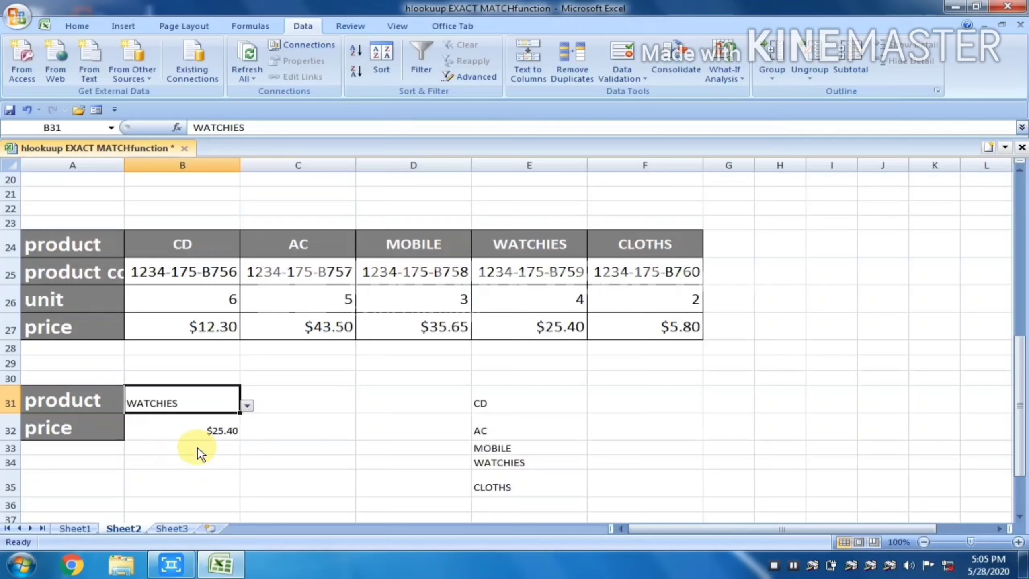
pyautogui.click(246, 404)
pyautogui.click(181, 456)
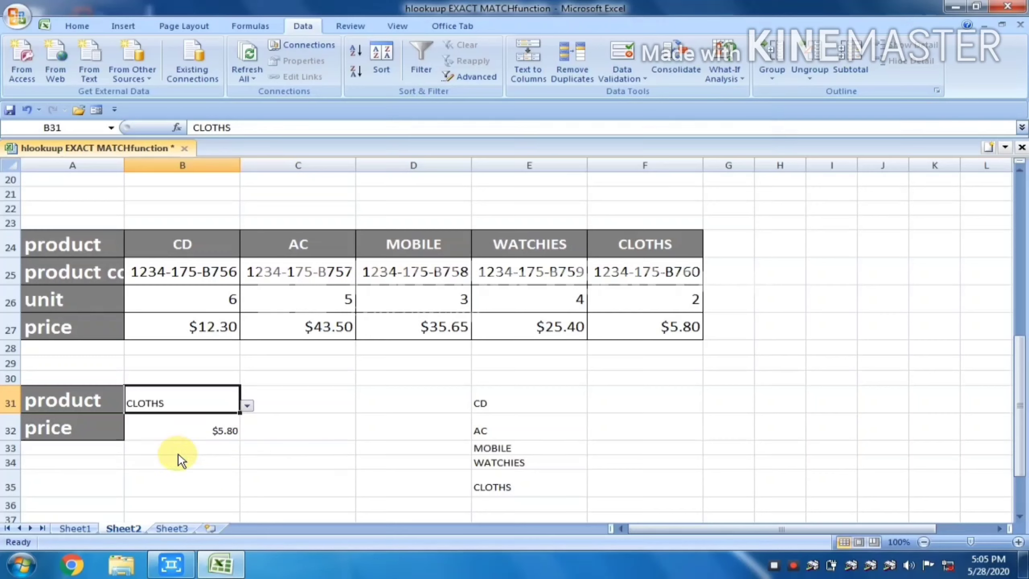
# Clear the helper product list in E31:E35 and select product cell B31.
pyautogui.click(531, 403)
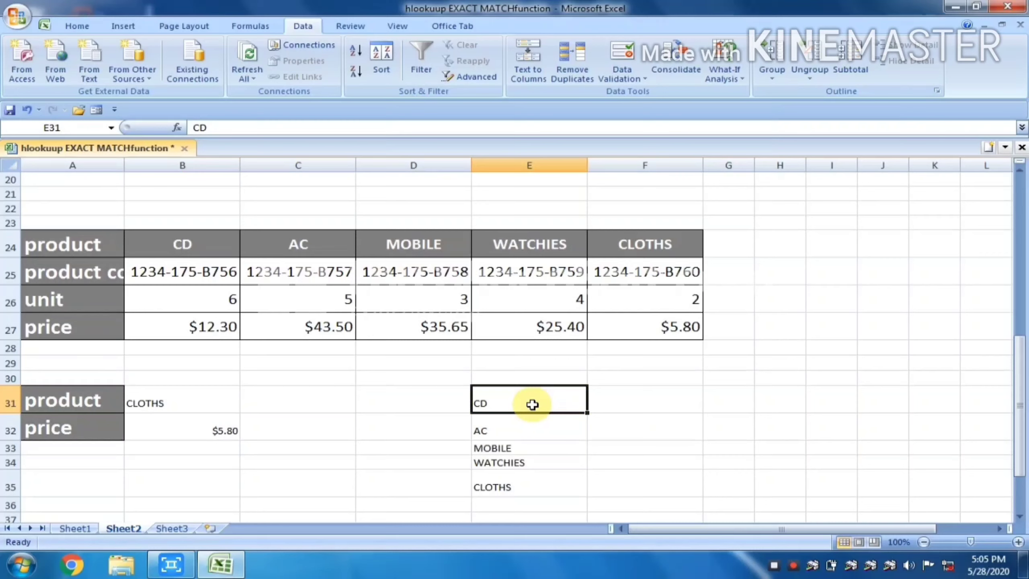
pyautogui.moveTo(531, 404); pyautogui.dragTo(512, 496)
pyautogui.press('Delete')
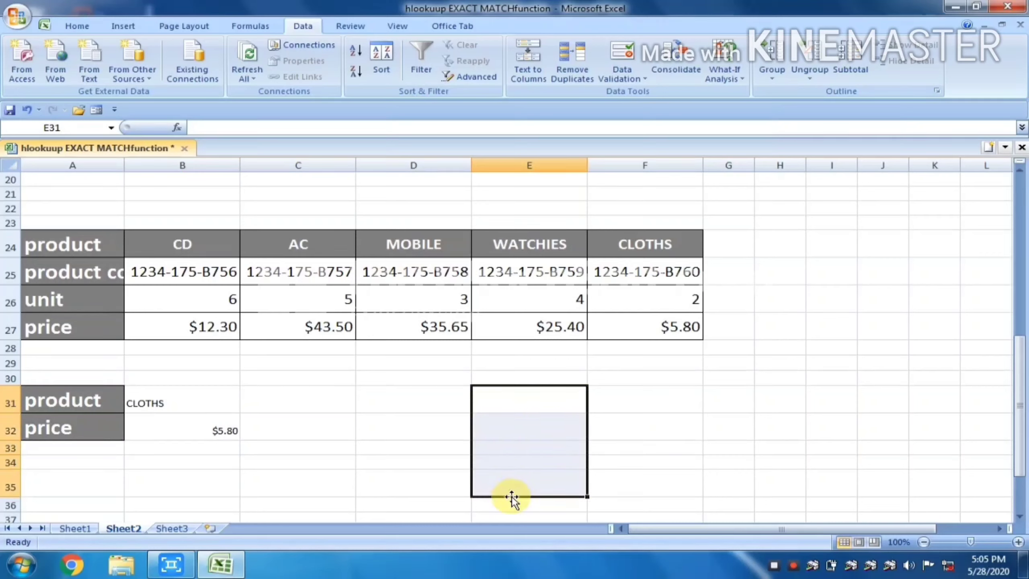
pyautogui.click(221, 400)
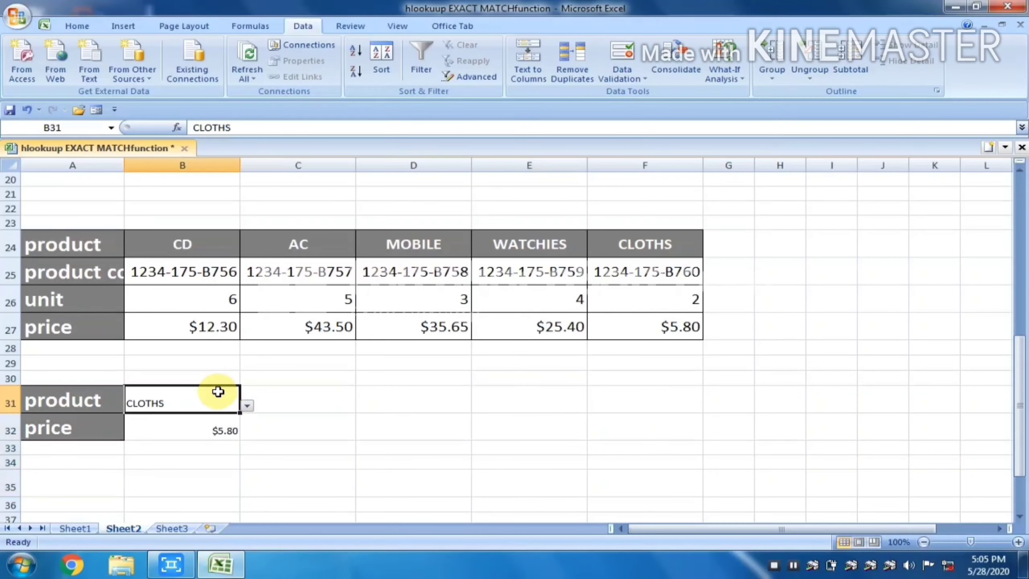
# Check the product drop-down in B31, then undo the clearing of the helper list in E31:E35.
pyautogui.click(247, 409)
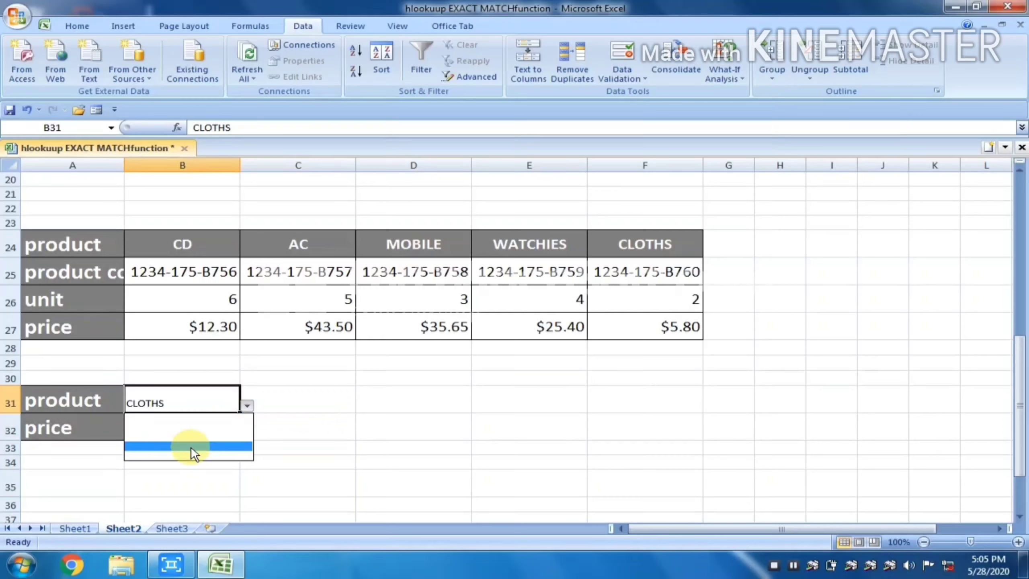
pyautogui.press('Escape')
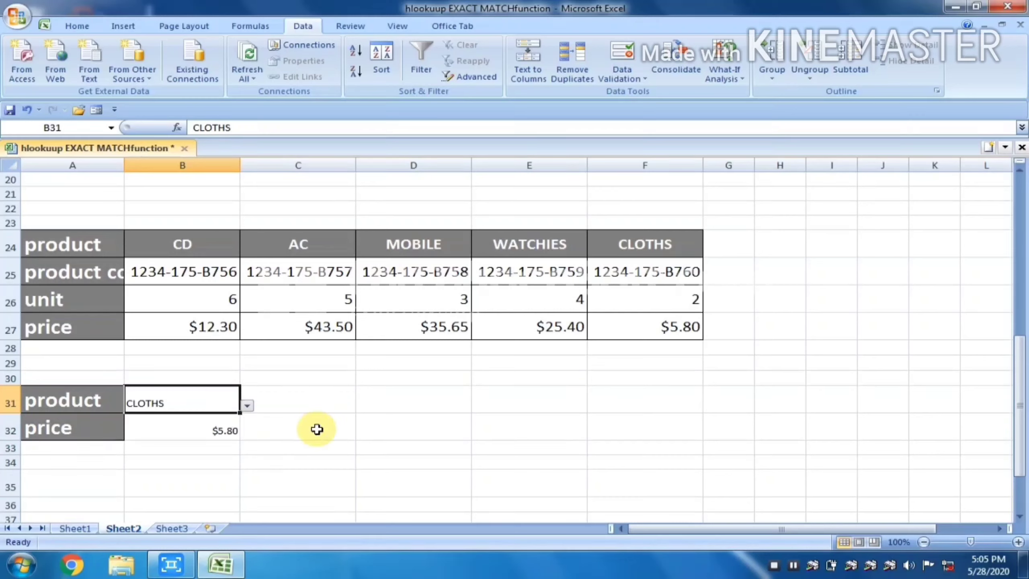
pyautogui.hotkey('ctrl', 'z')
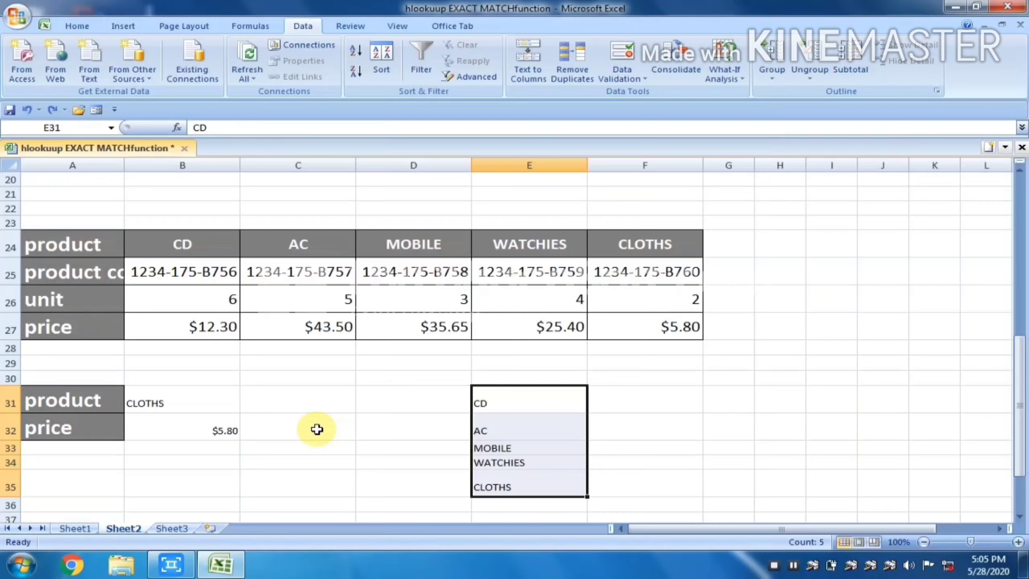
# Move the helper product list from E31:E35 onto the upper list starting at E15.
pyautogui.hotkey('ctrl', 'c')
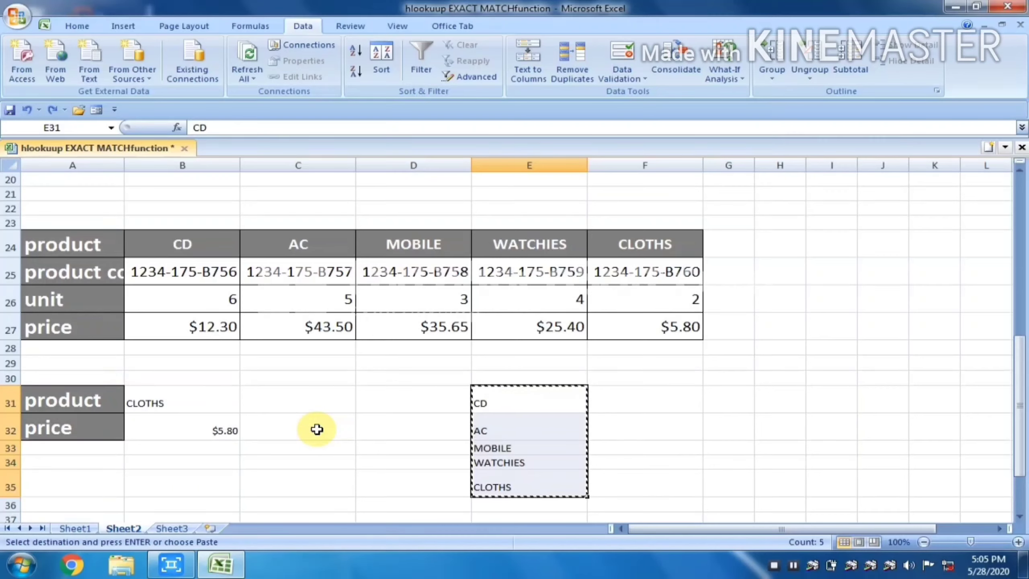
pyautogui.press('Up')
pyautogui.press('Up')
pyautogui.press('Up')
pyautogui.press('Up')
pyautogui.press('Up')
pyautogui.press('Up')
pyautogui.press('Up')
pyautogui.press('Up')
pyautogui.press('Up')
pyautogui.press('Up')
pyautogui.press('Up')
pyautogui.press('Up')
pyautogui.press('Up')
pyautogui.press('Up')
pyautogui.press('Up')
pyautogui.press('Up')
pyautogui.press('Up')
pyautogui.press('Up')
pyautogui.press('Up')
pyautogui.press('Up')
pyautogui.press('Up')
pyautogui.press('Up')
pyautogui.press('Down')
pyautogui.press('Down')
pyautogui.press('Down')
pyautogui.press('Down')
pyautogui.press('Down')
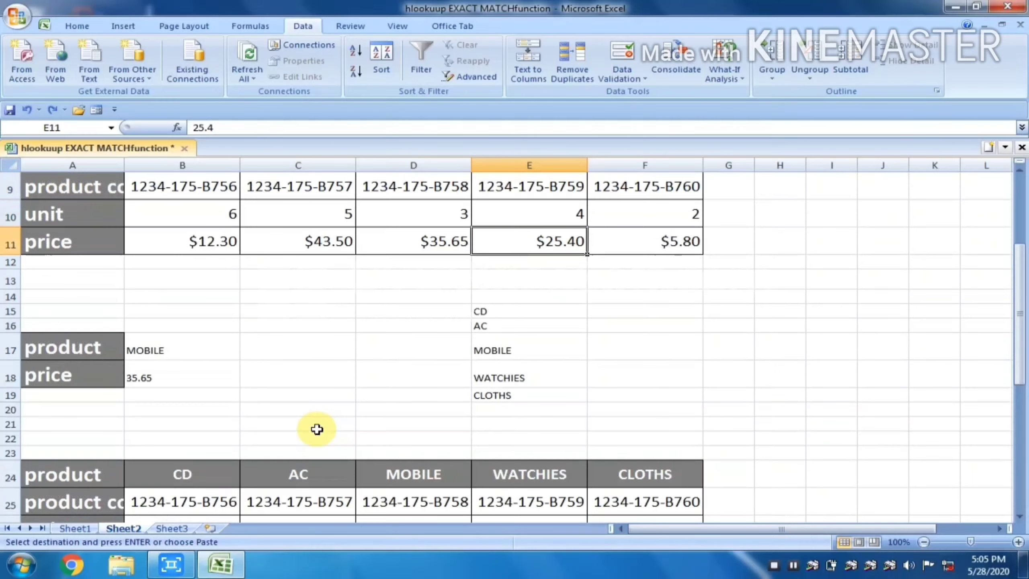
pyautogui.press('Down')
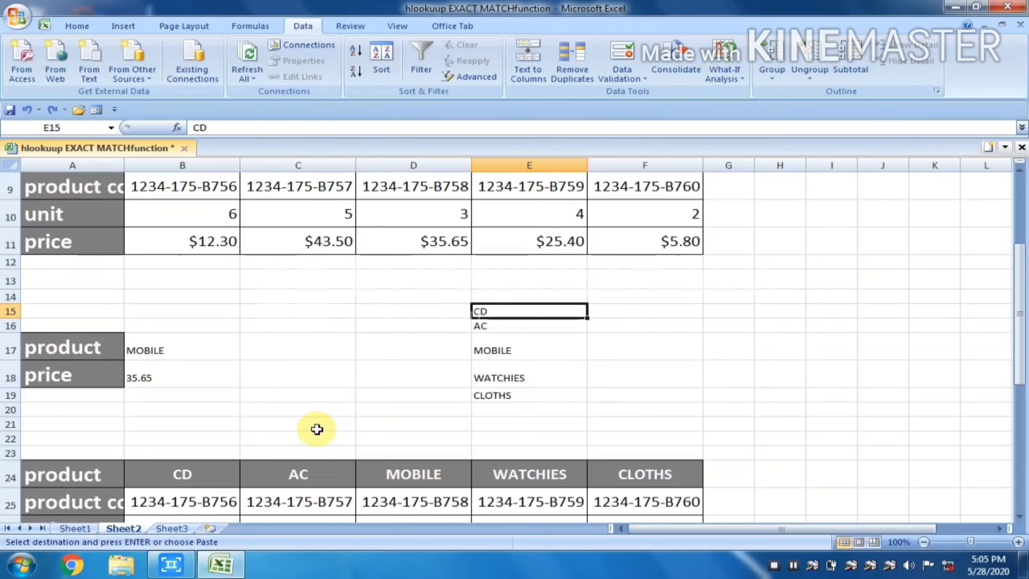
pyautogui.press('Return')
# Test the B32 price lookup by choosing CD and then MOBILE from the product list in B31.
pyautogui.press('Down')
pyautogui.press('Down')
pyautogui.press('Down')
pyautogui.press('Down')
pyautogui.press('Down')
pyautogui.press('Down')
pyautogui.press('Down')
pyautogui.press('Down')
pyautogui.press('Down')
pyautogui.press('Down')
pyautogui.press('Down')
pyautogui.press('Down')
pyautogui.press('Down')
pyautogui.press('Down')
pyautogui.press('Down')
pyautogui.press('Down')
pyautogui.press('Down')
pyautogui.press('Down')
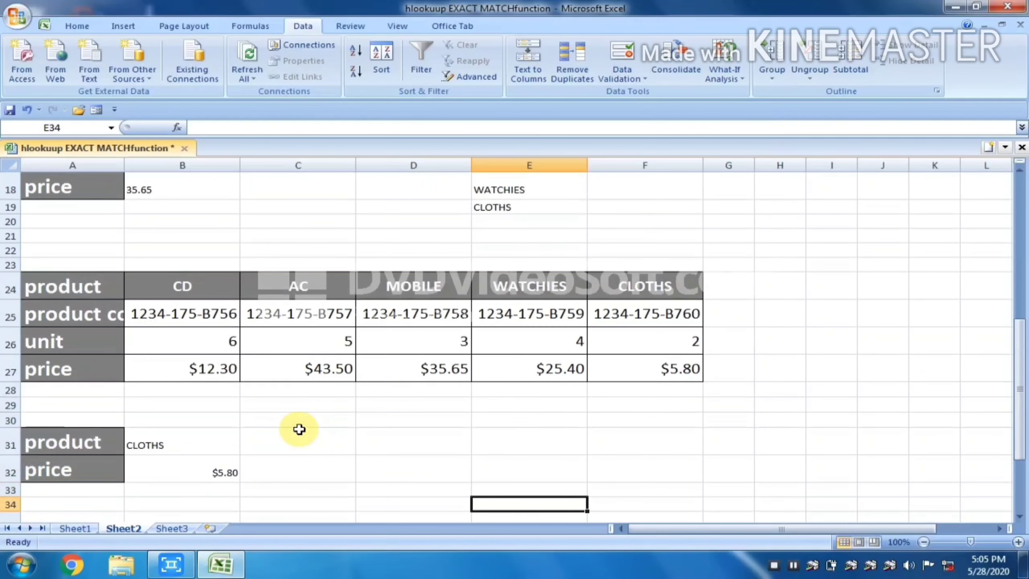
pyautogui.click(207, 448)
pyautogui.click(247, 448)
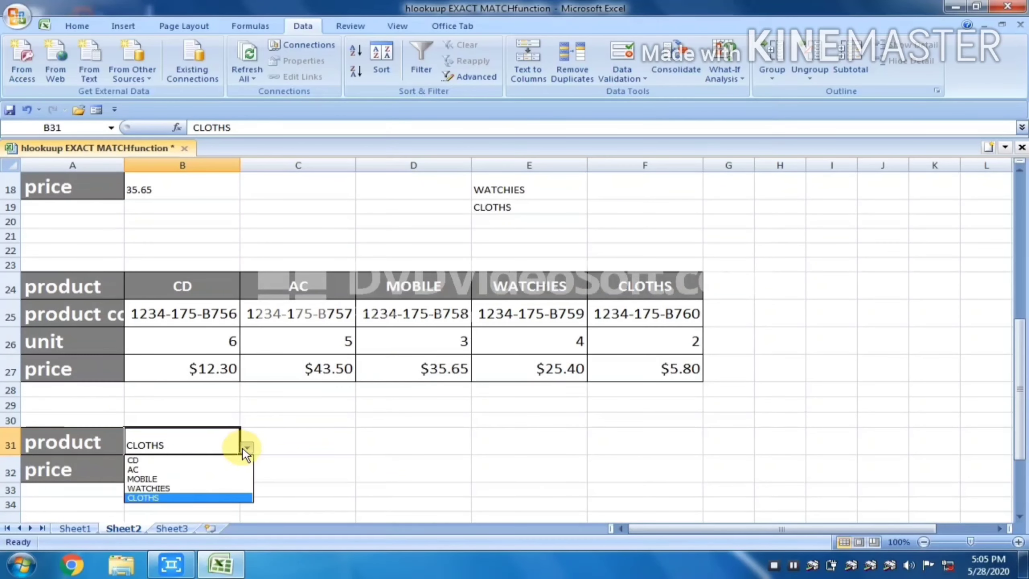
pyautogui.click(218, 460)
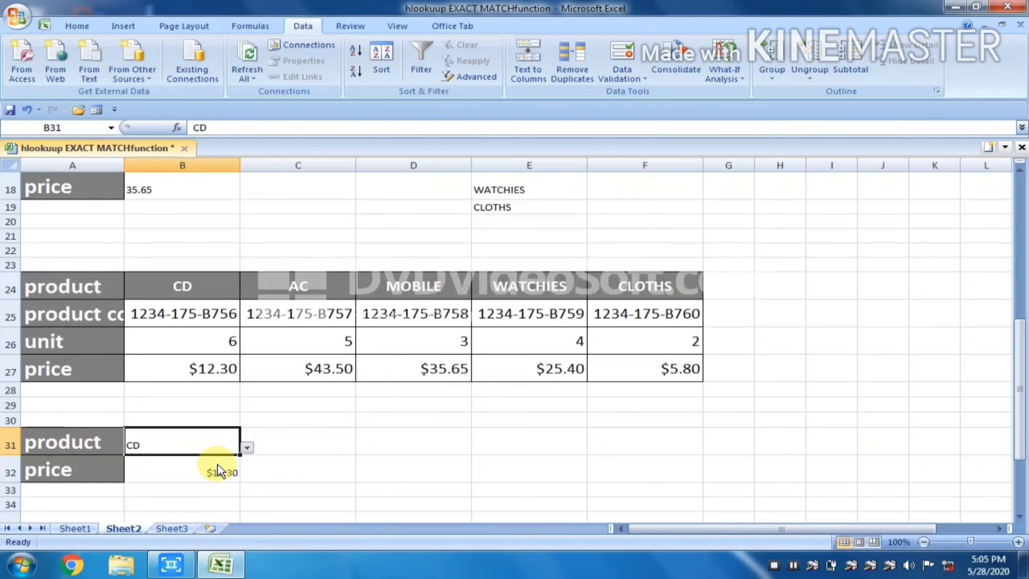
pyautogui.click(248, 447)
pyautogui.click(193, 482)
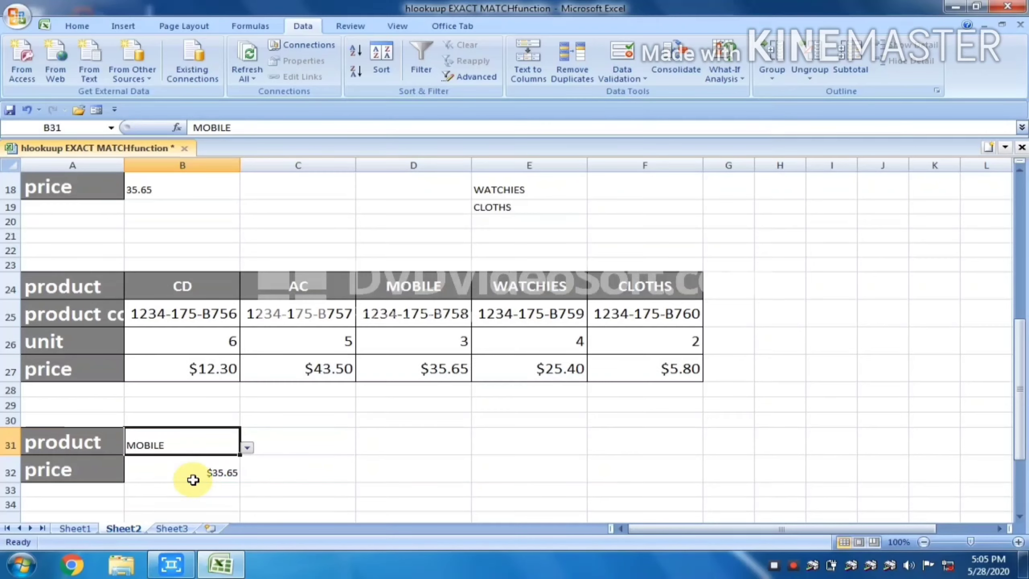